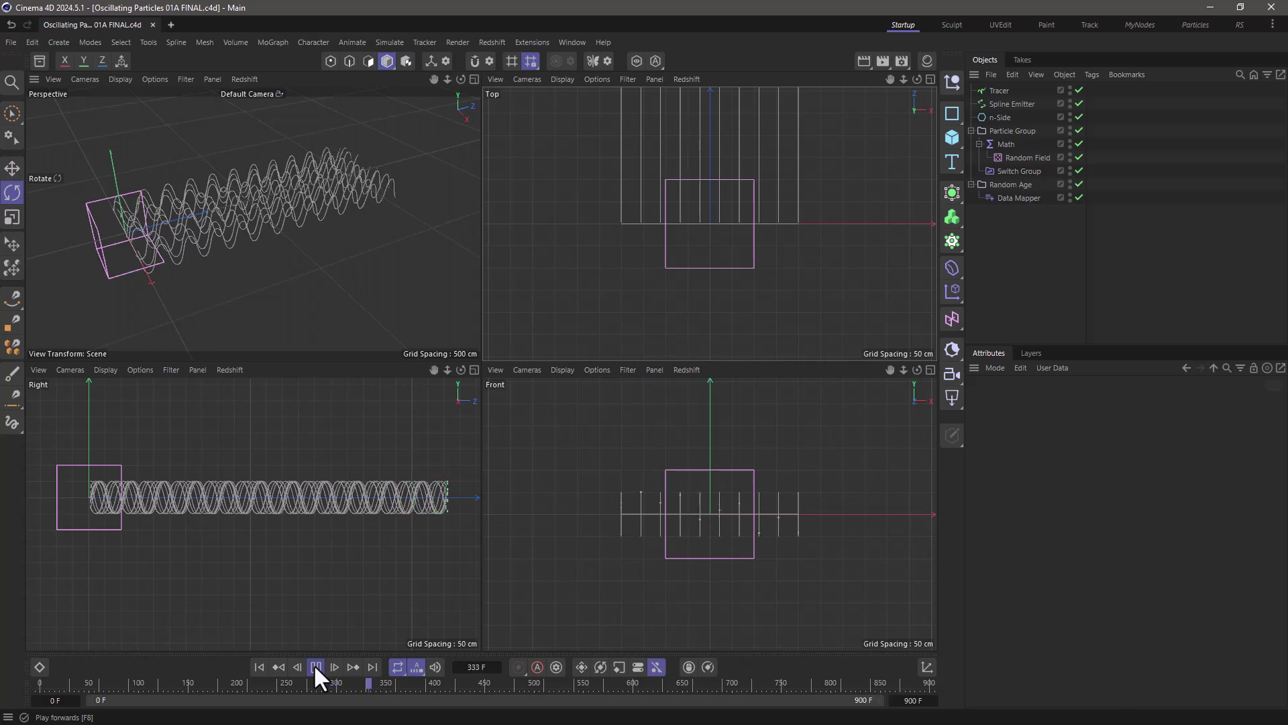
# Step: Create a new empty project, Untitled 13, with Ctrl+N
pyautogui.hotkey('ctrl', 'n')
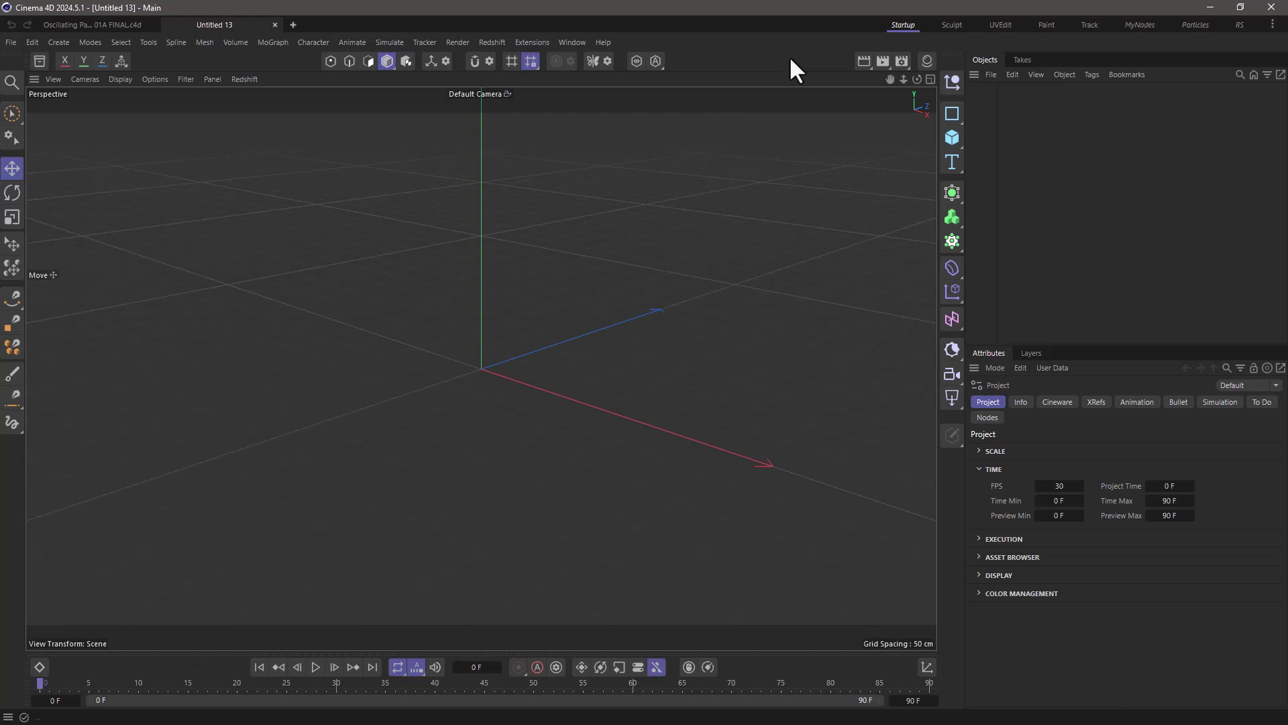
# Step: Add an n-Side spline with 2 sides and Uniform intermediate points
pyautogui.click(952, 113)
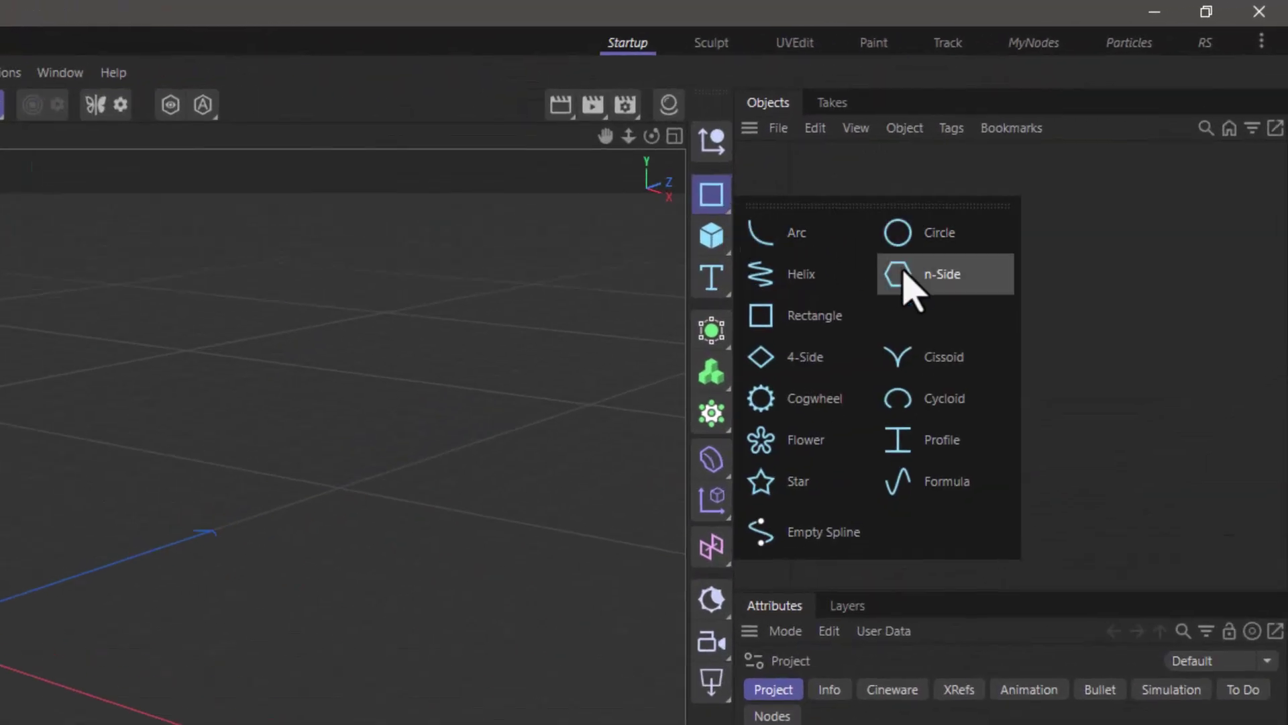
pyautogui.click(905, 275)
pyautogui.doubleClick(933, 253)
pyautogui.write('2')
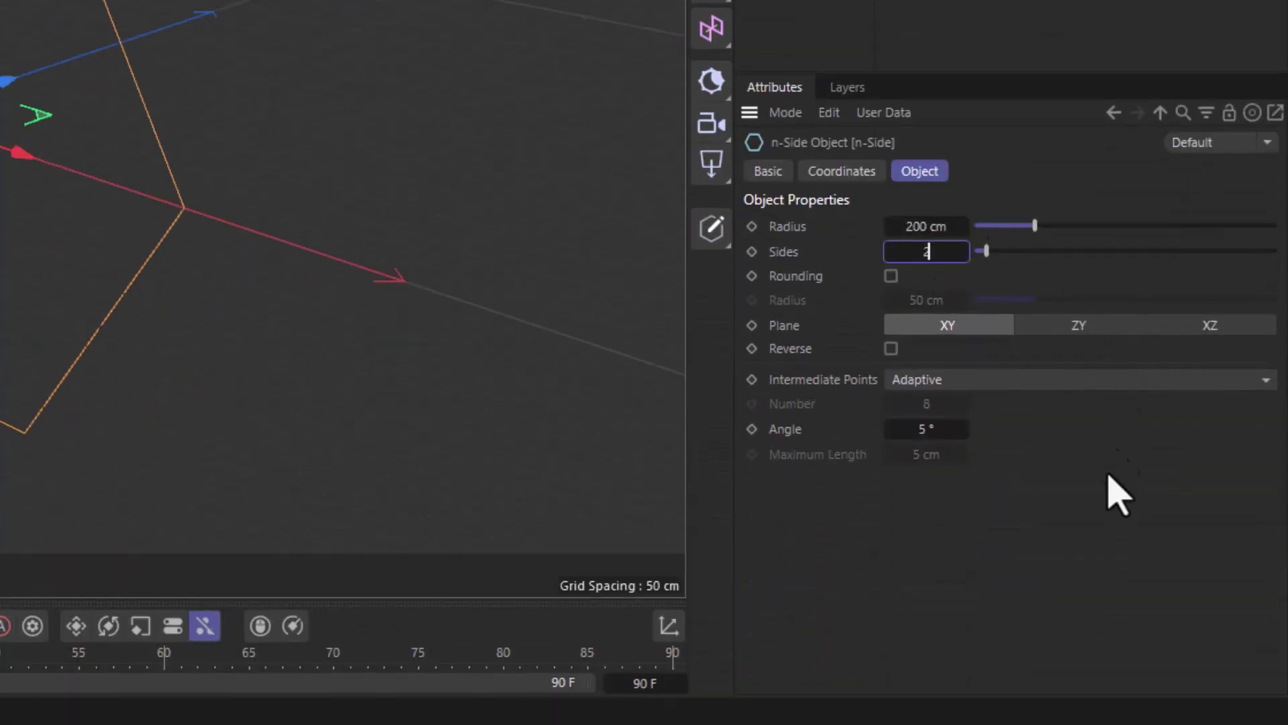
pyautogui.press('Return')
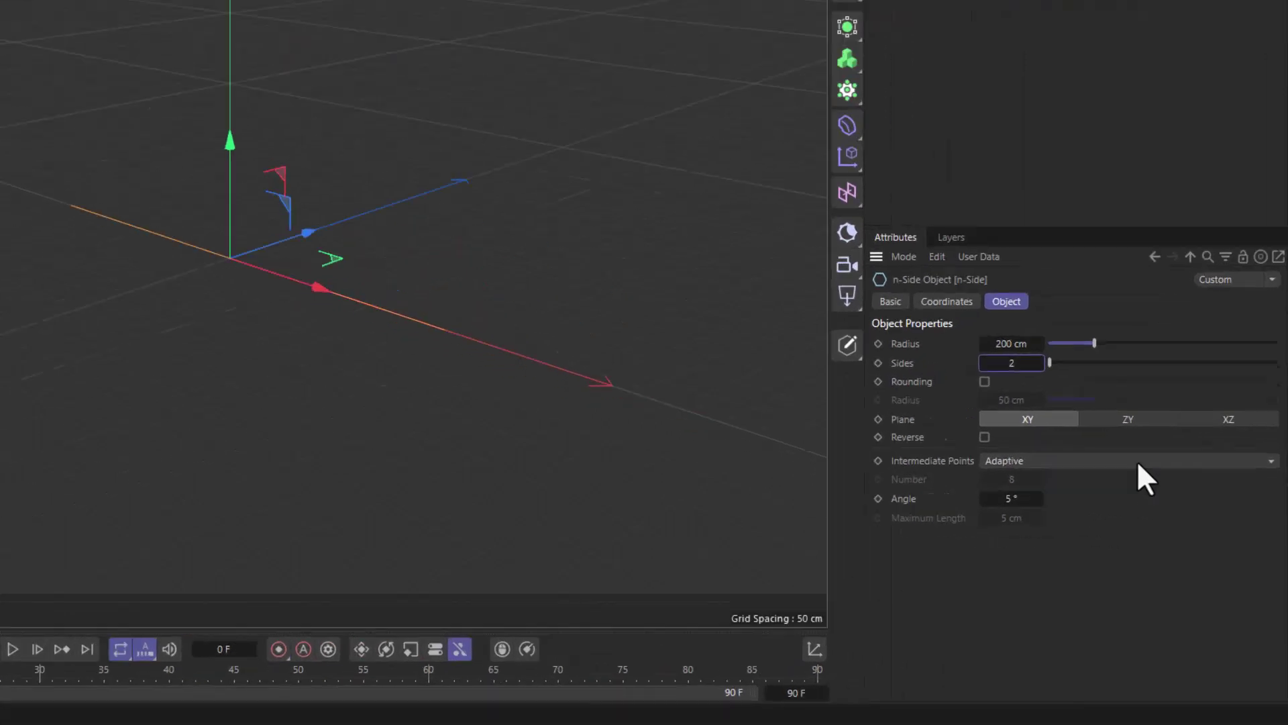
pyautogui.click(1175, 524)
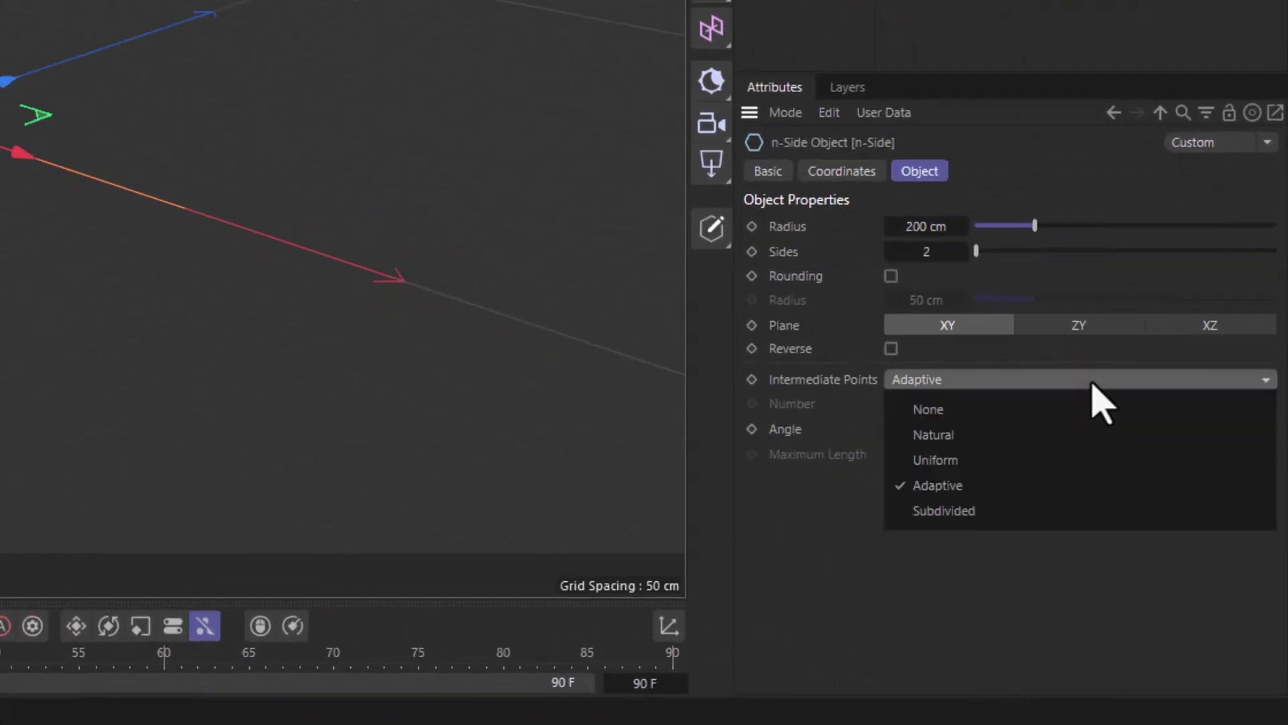
pyautogui.click(1094, 459)
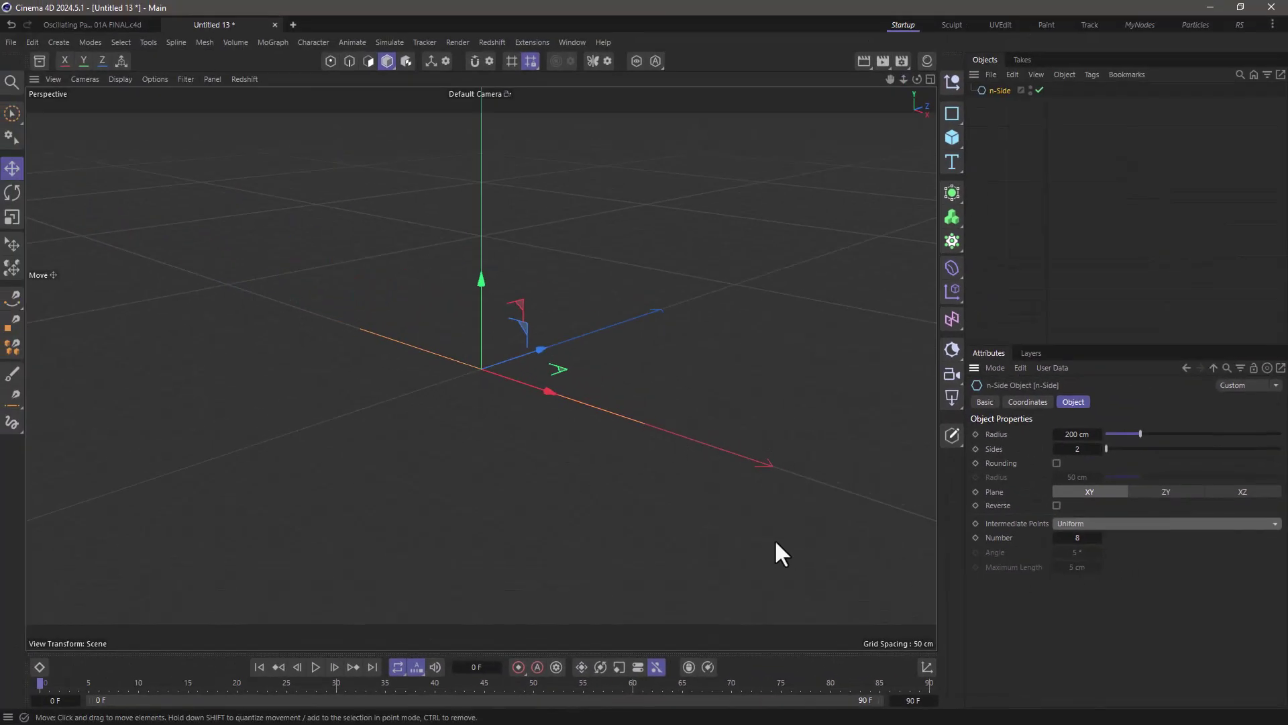
# Step: Add a Spline Emitter in Points mode with Shot emission, and play to preview
pyautogui.click(385, 42)
pyautogui.moveTo(401, 206)
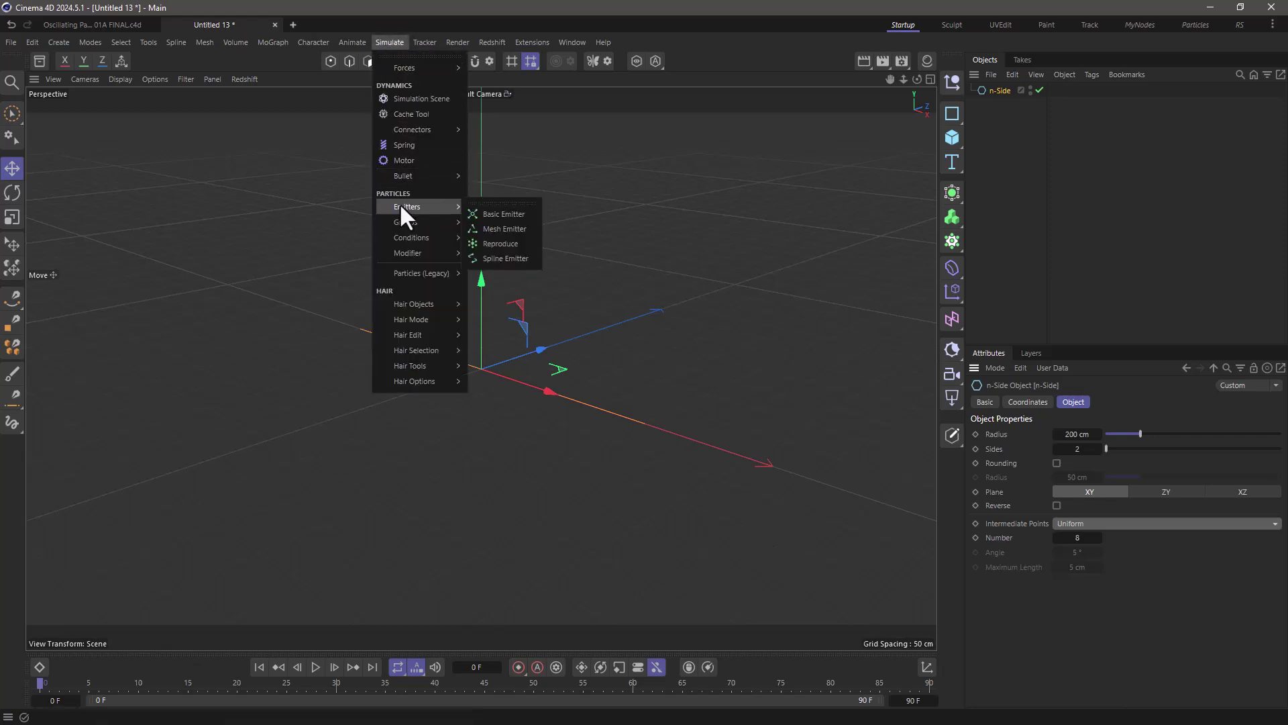
pyautogui.click(516, 259)
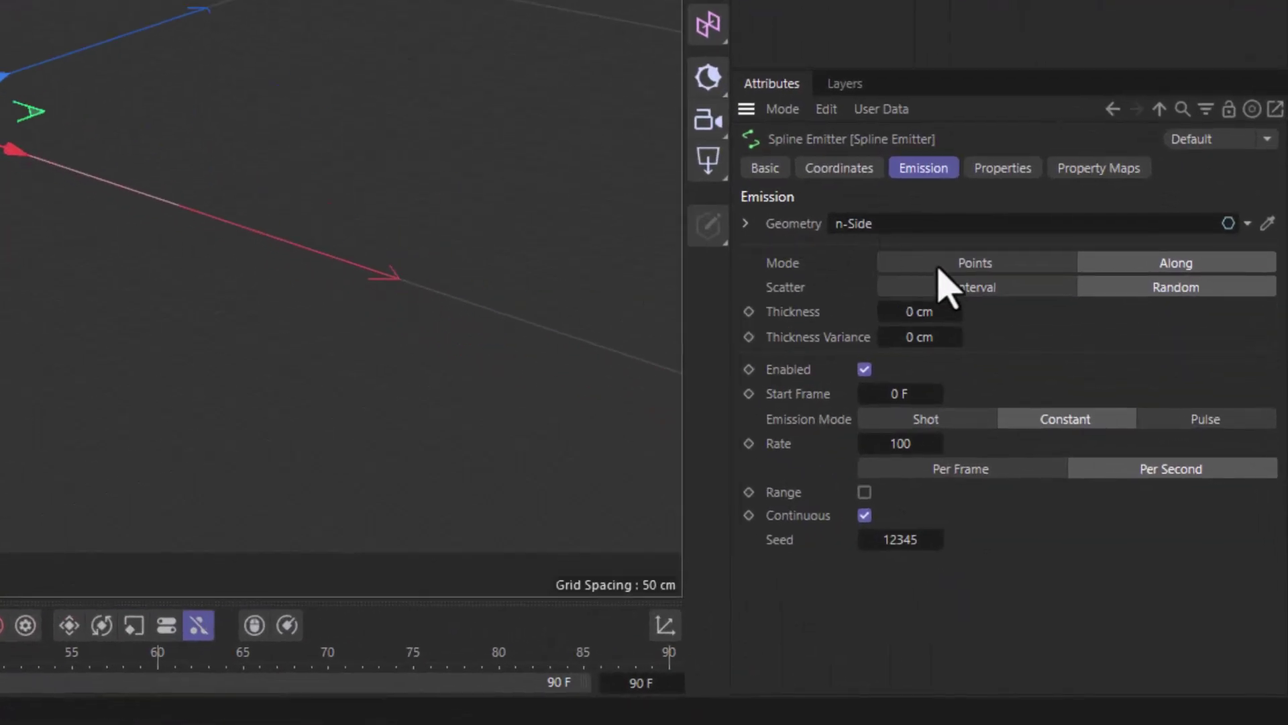
pyautogui.click(1080, 457)
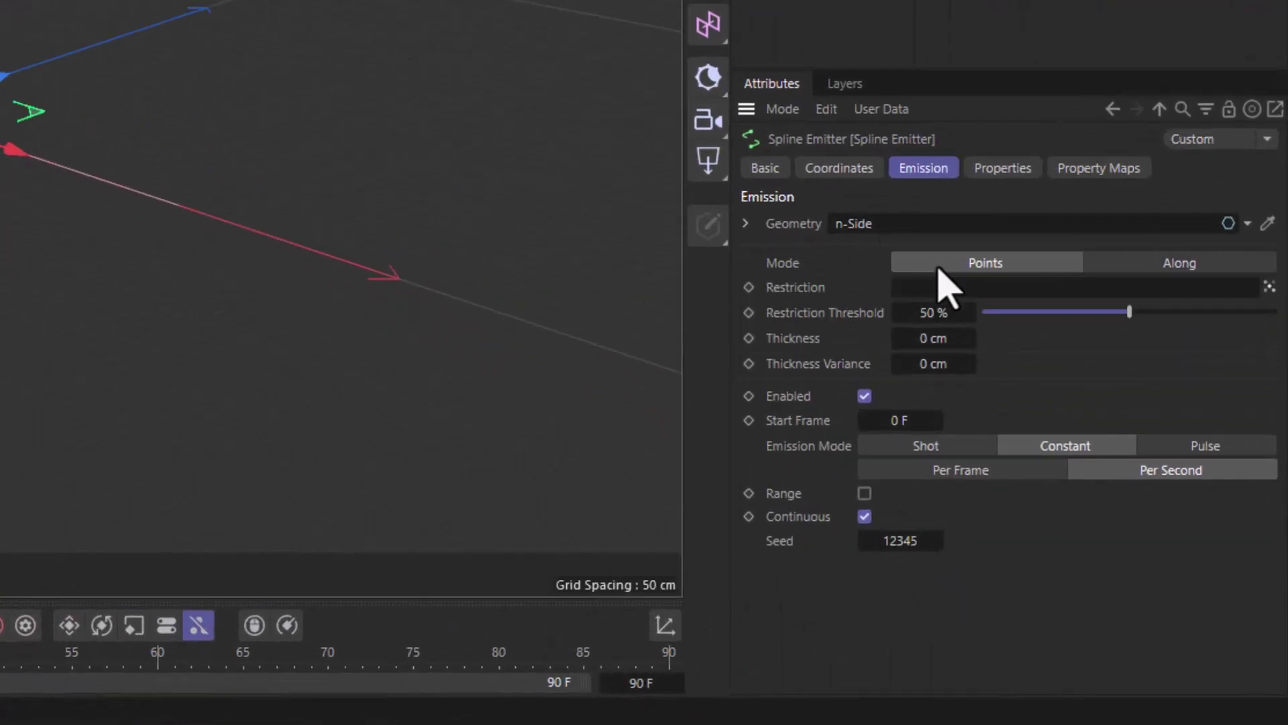
pyautogui.click(928, 445)
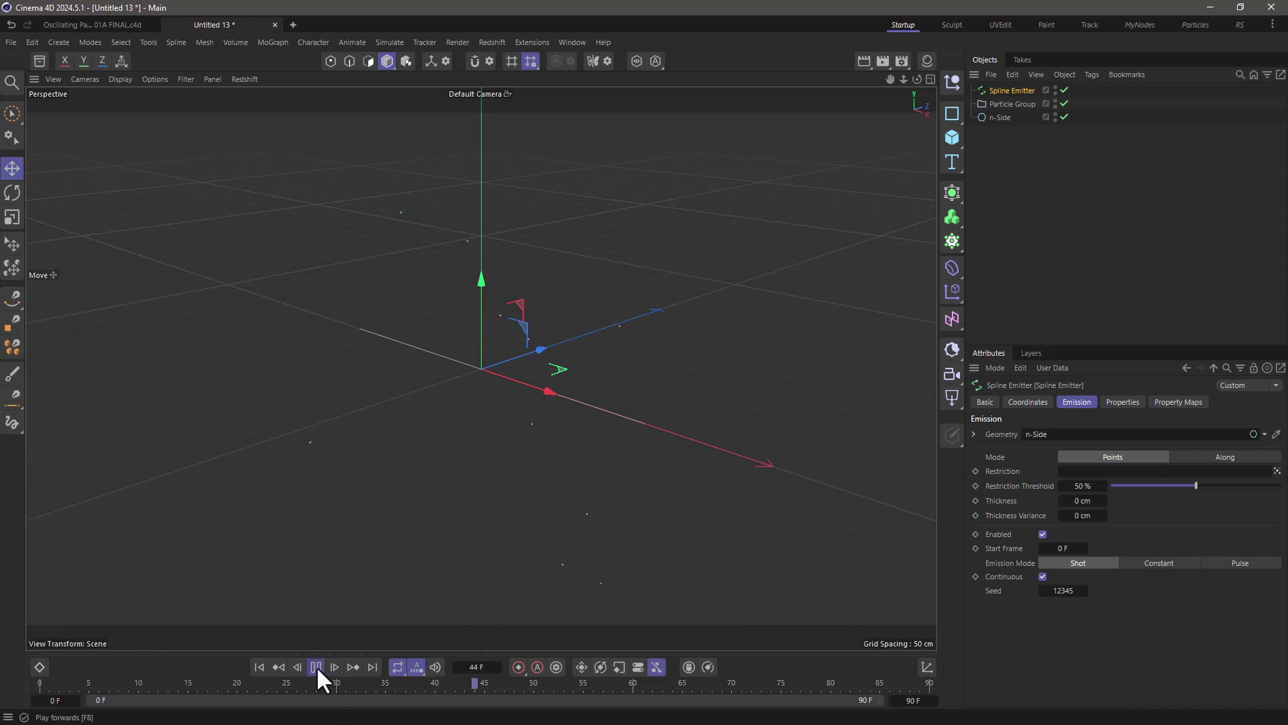
pyautogui.click(316, 666)
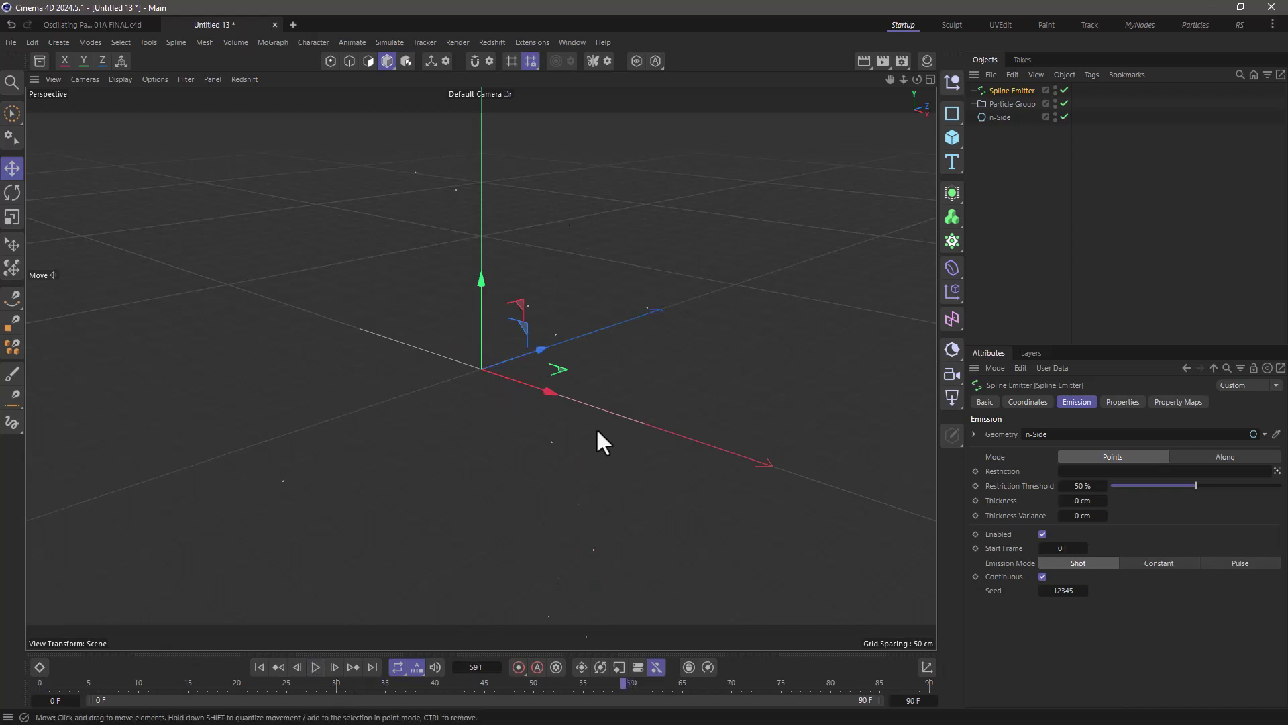
# Step: Set the emitter's velocity direction to Axis (+Z) and replay from frame 0
pyautogui.click(1122, 401)
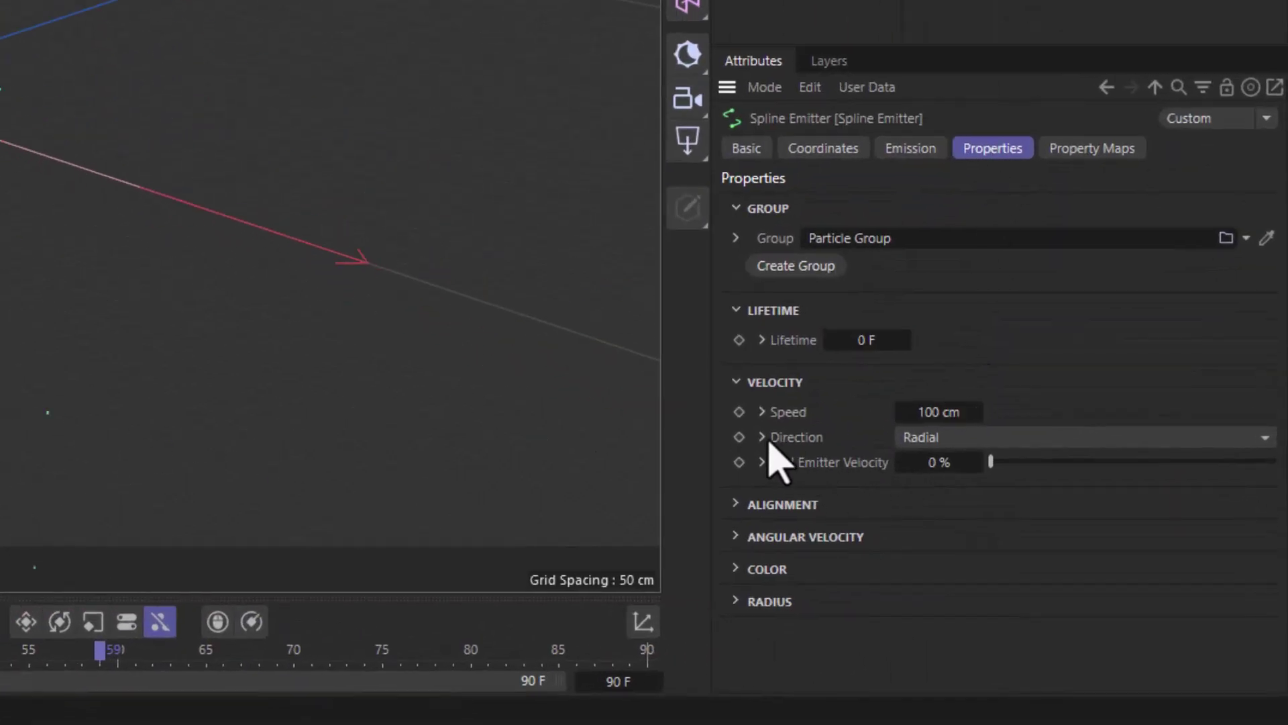
pyautogui.click(913, 439)
pyautogui.click(934, 460)
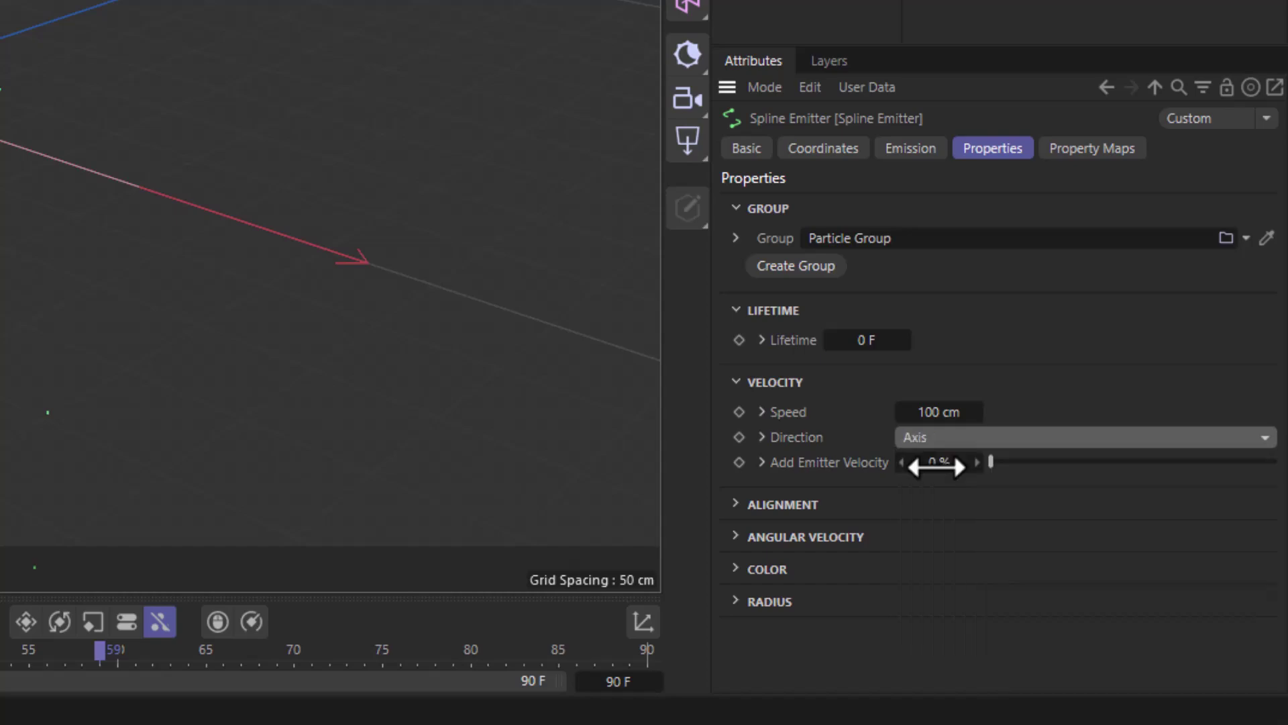
pyautogui.click(763, 440)
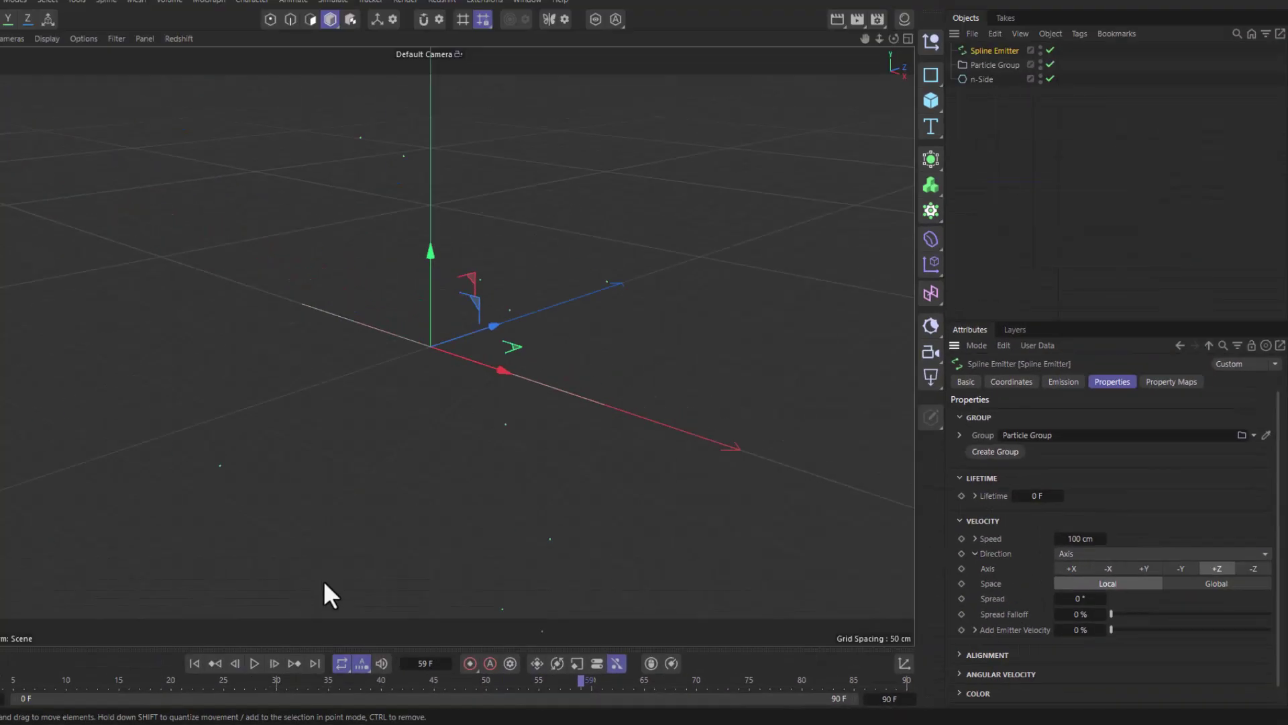
pyautogui.click(260, 666)
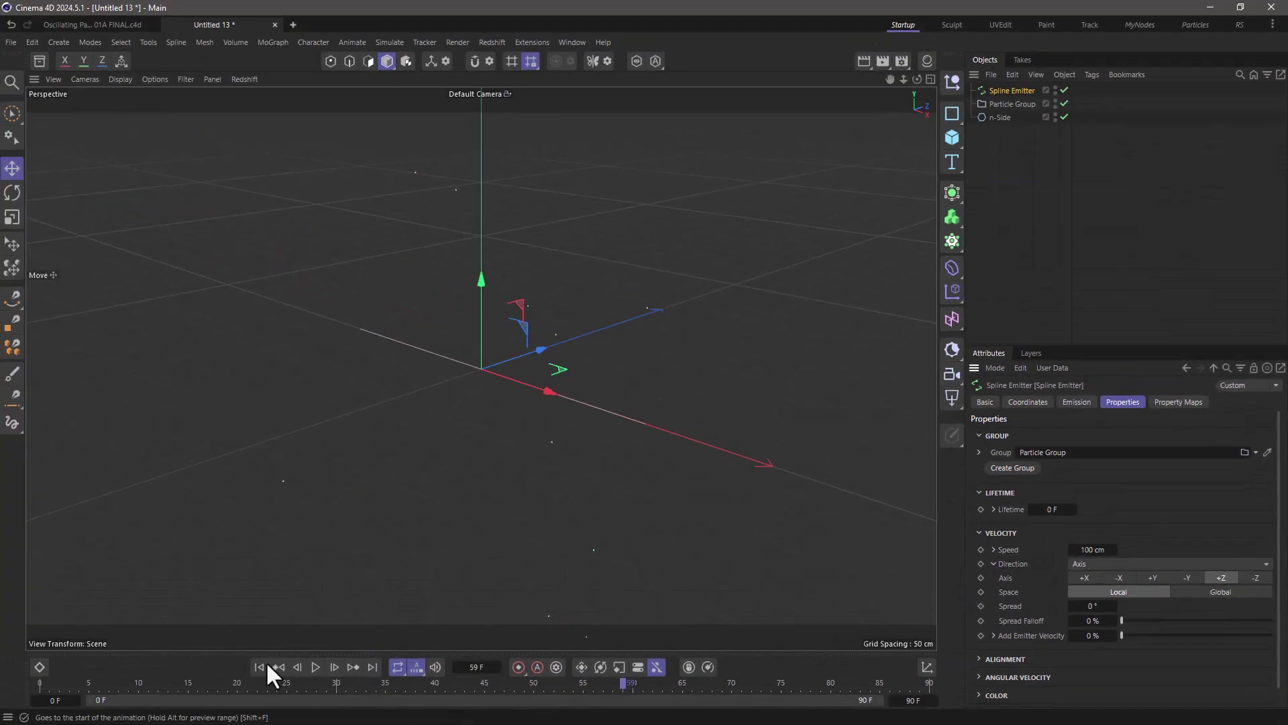
pyautogui.click(313, 666)
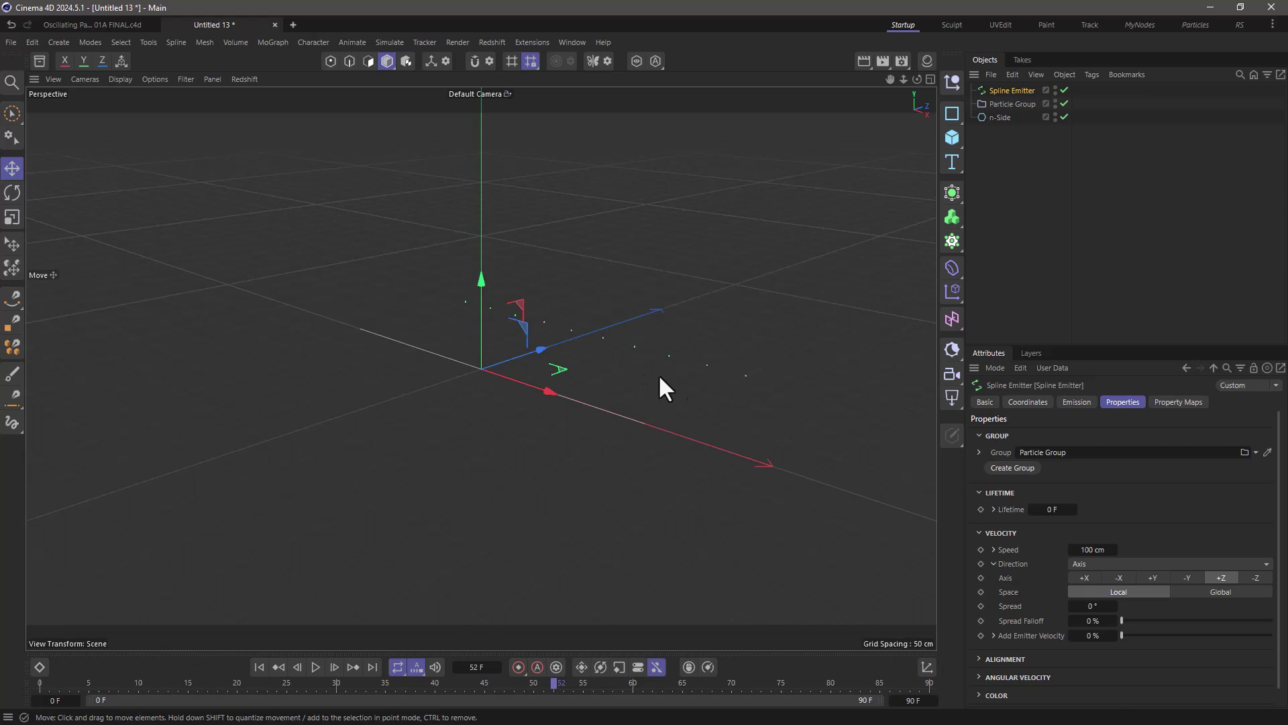
# Step: Move Particle Group below n-Side and add a Data Mapper inside Particle Group
pyautogui.moveTo(1015, 104); pyautogui.dragTo(1017, 132)
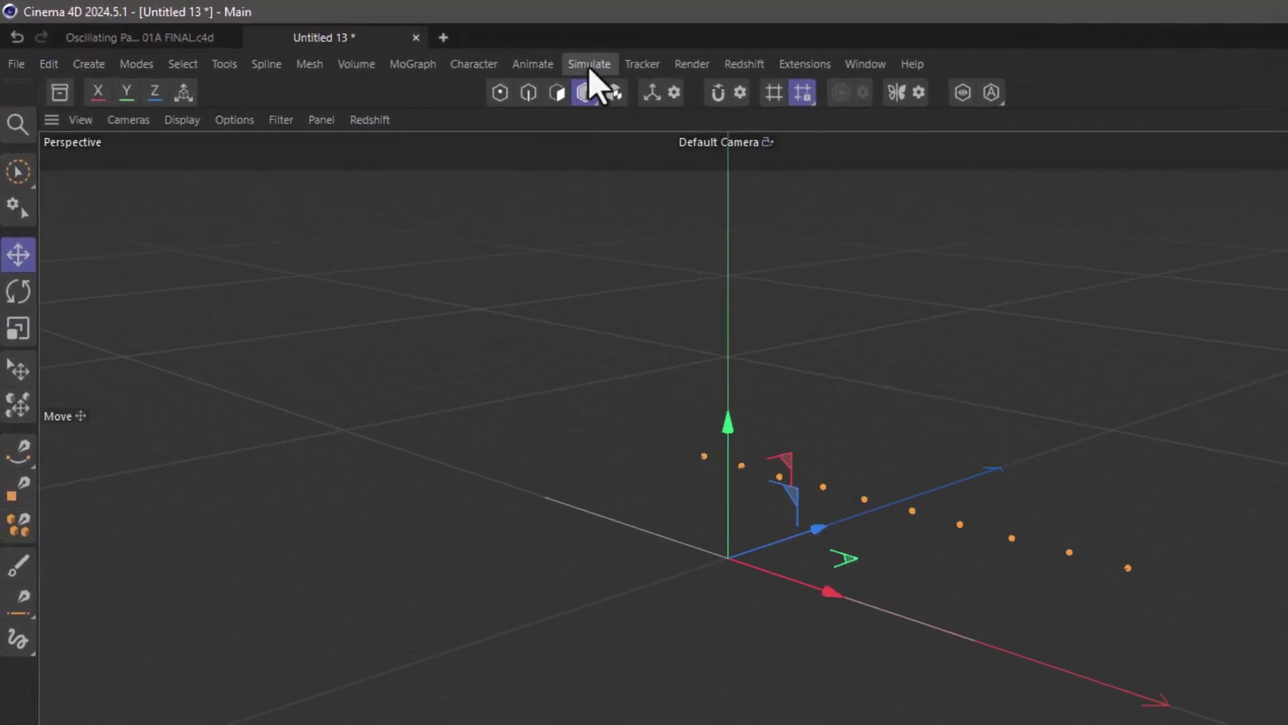
pyautogui.click(392, 44)
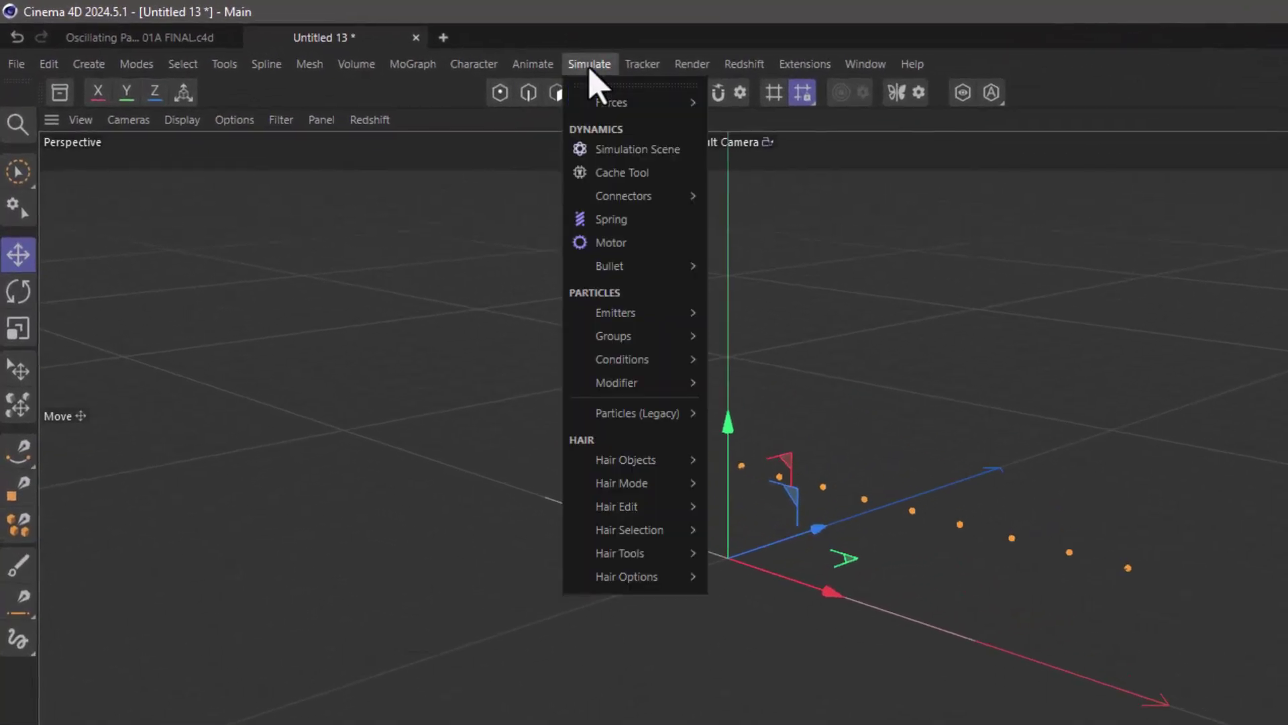
pyautogui.moveTo(603, 391)
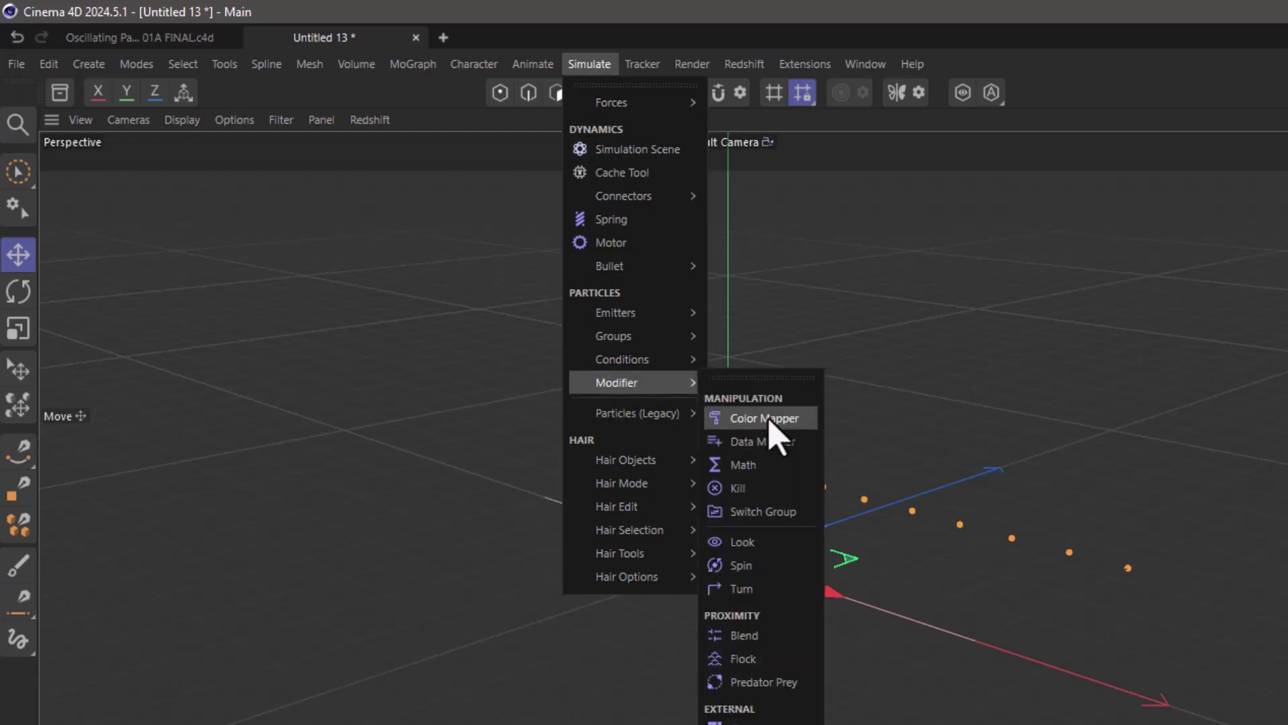
pyautogui.click(781, 446)
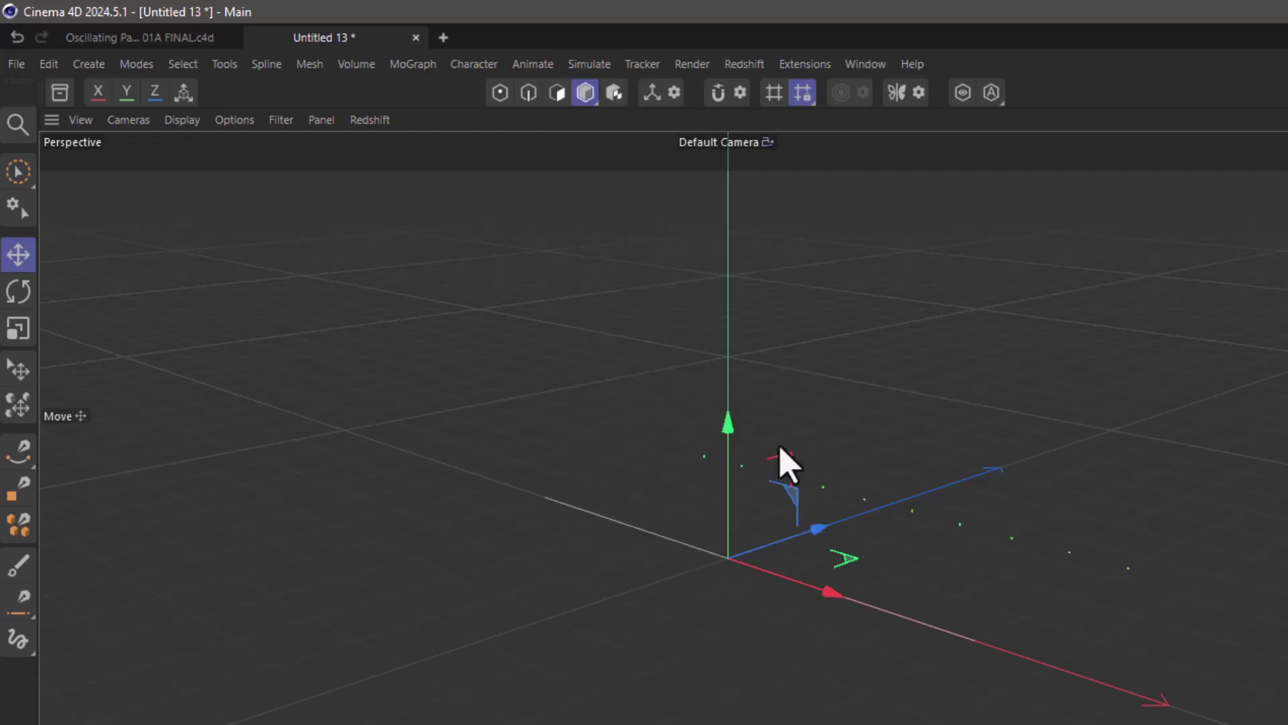
pyautogui.moveTo(1003, 90); pyautogui.dragTo(1005, 127)
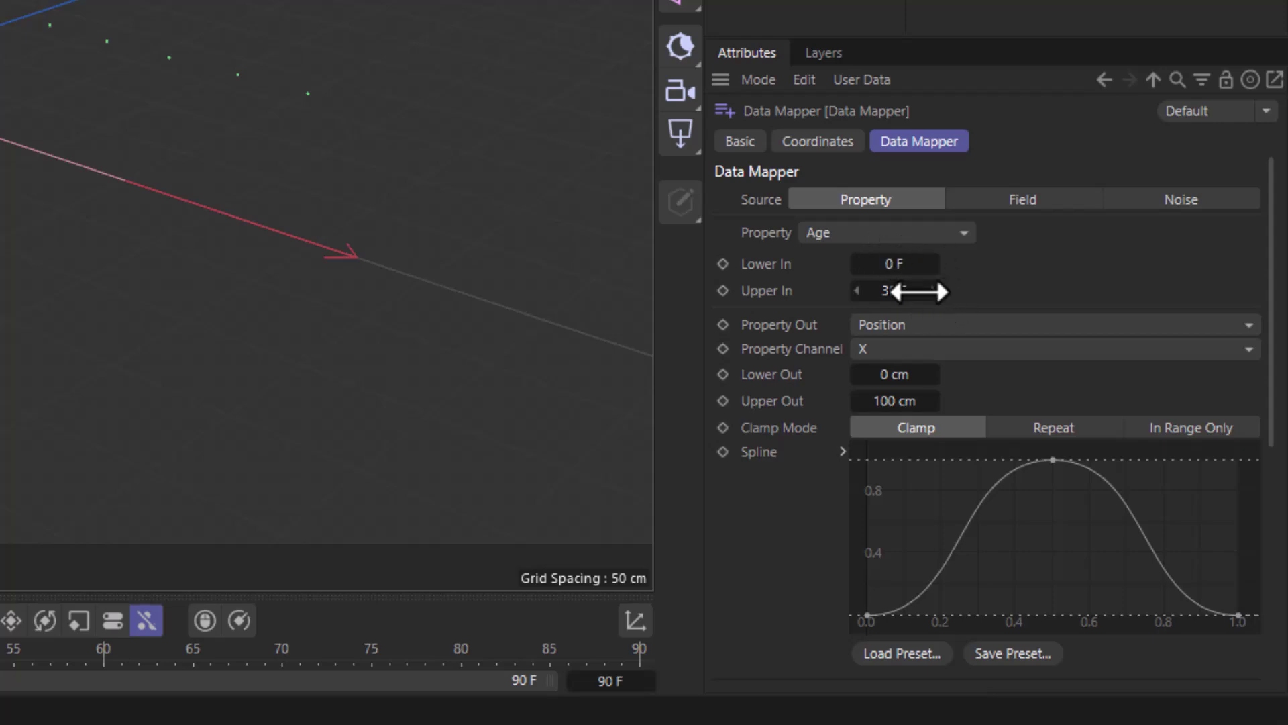
# Step: Map age to Y position, repeating, with output -50 to 50 cm, then preview playback
pyautogui.click(927, 352)
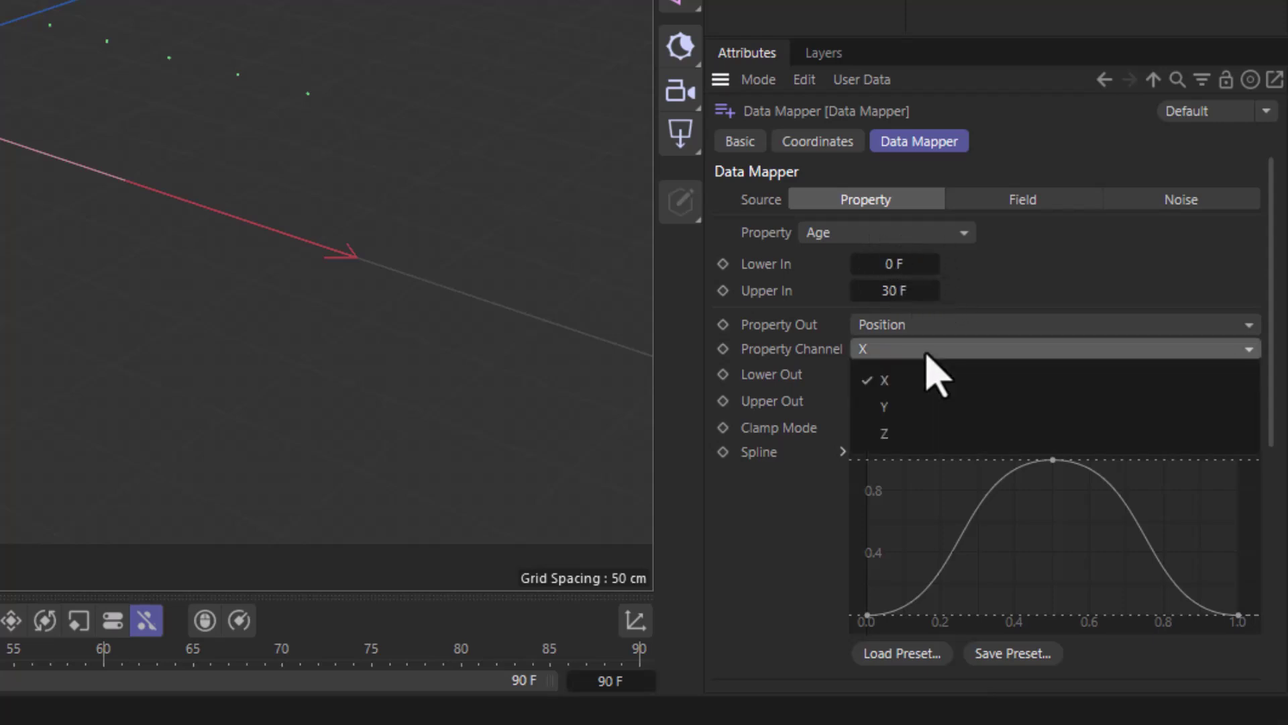
pyautogui.click(921, 408)
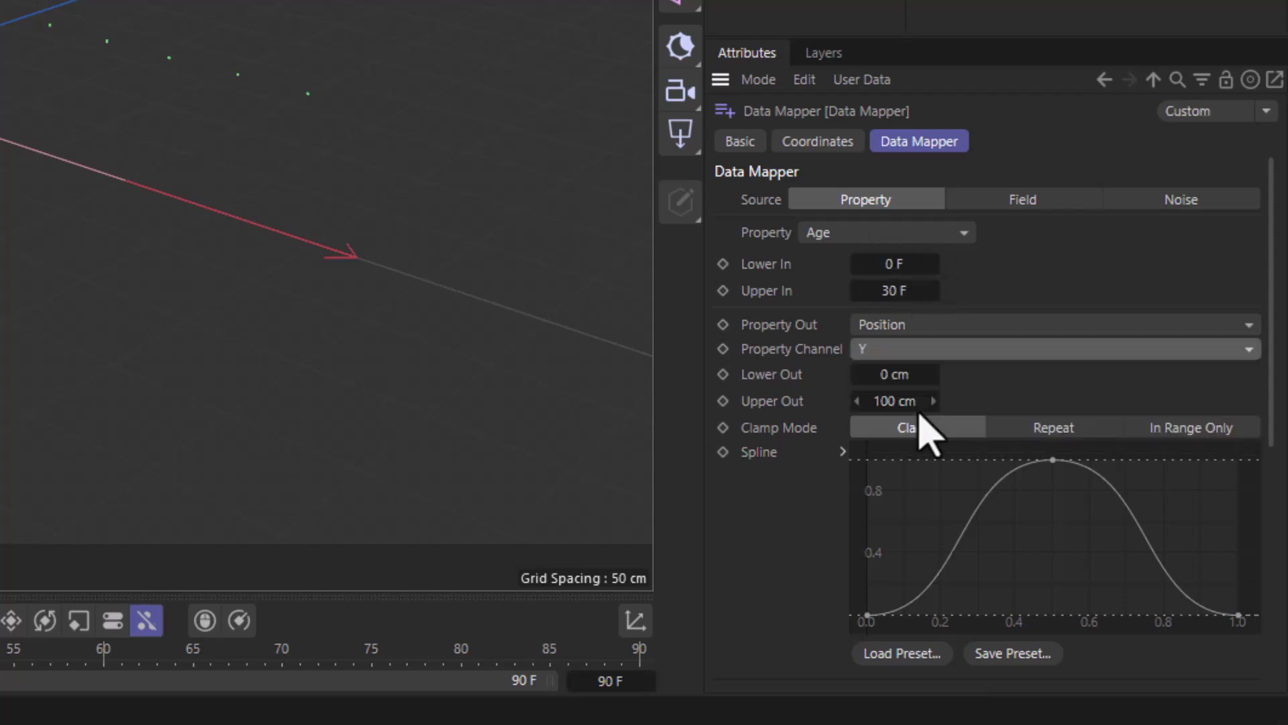
pyautogui.click(1054, 430)
pyautogui.click(909, 381)
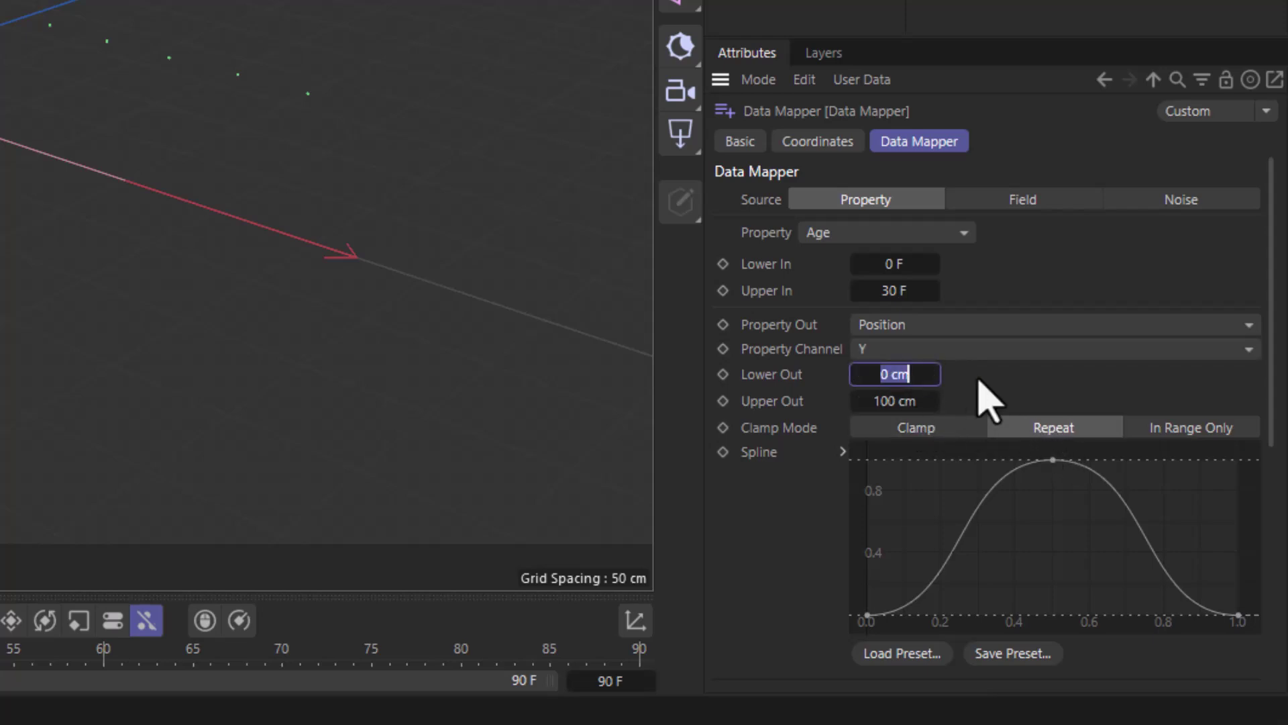
pyautogui.write('-50')
pyautogui.press('Tab')
pyautogui.write('50')
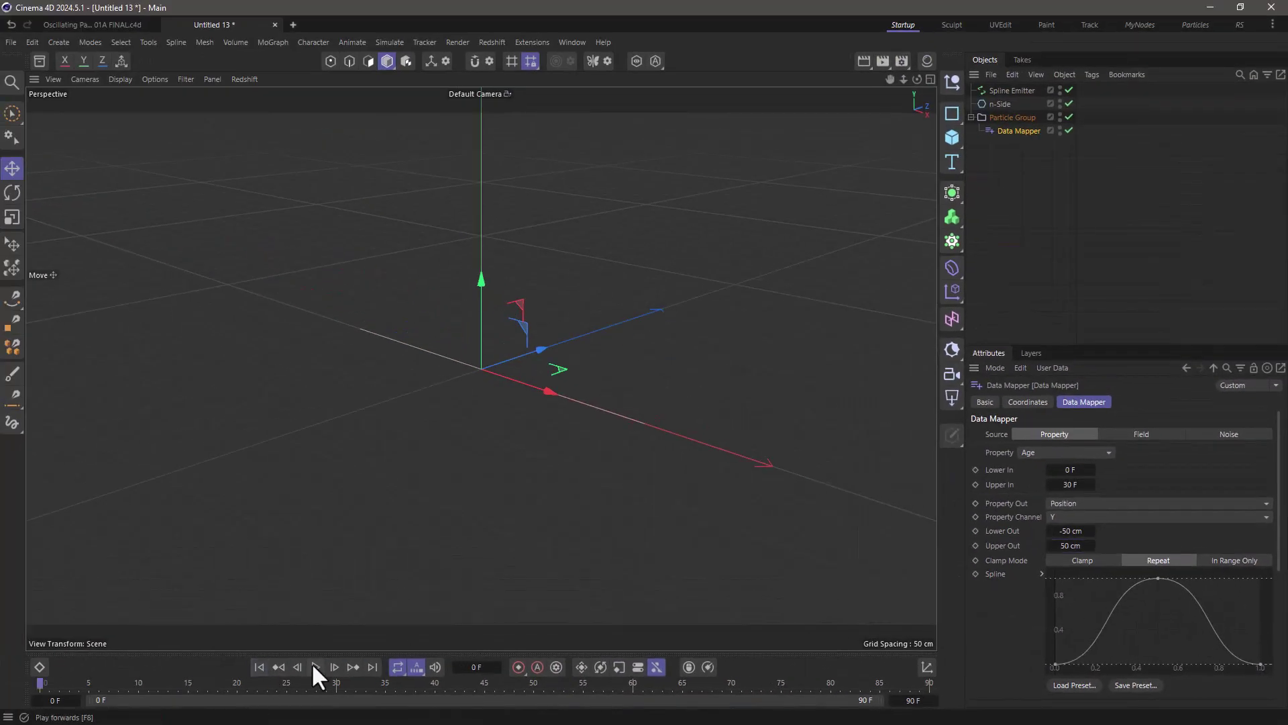
pyautogui.click(313, 665)
# Step: Stop and rewind, then add a Tracer linked to the Particle Group
pyautogui.click(313, 665)
pyautogui.click(260, 666)
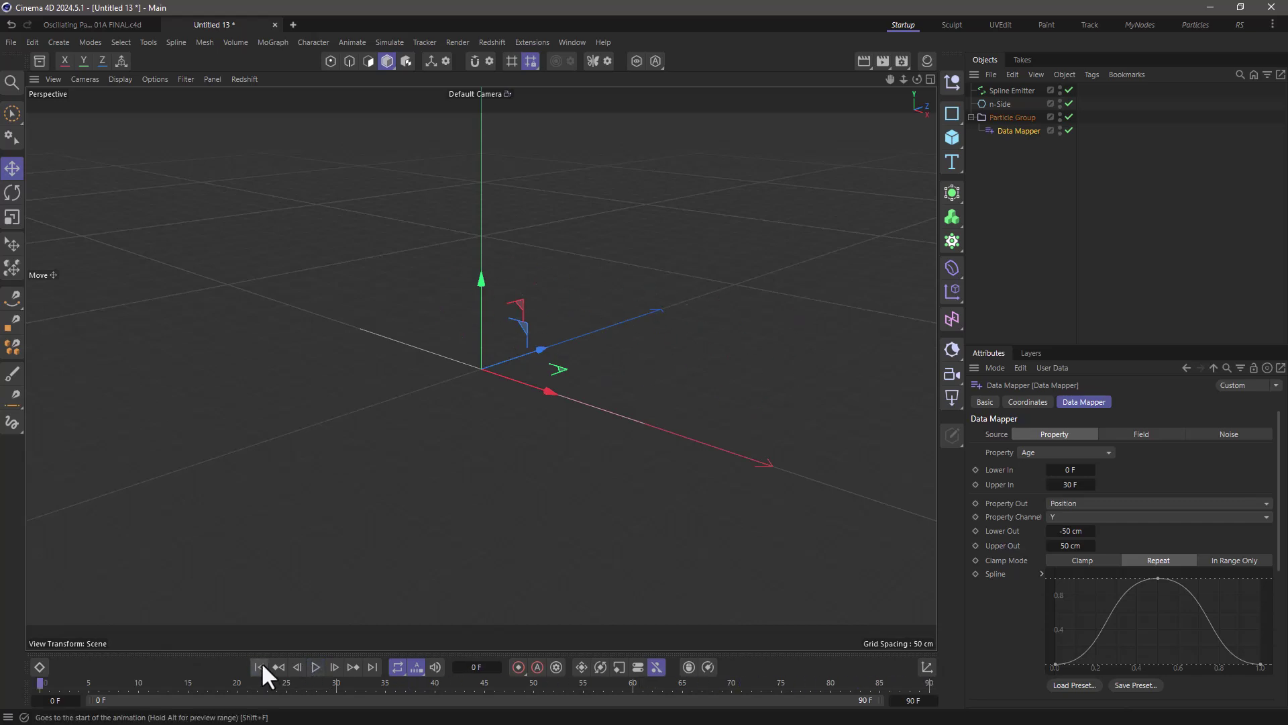
pyautogui.click(1014, 118)
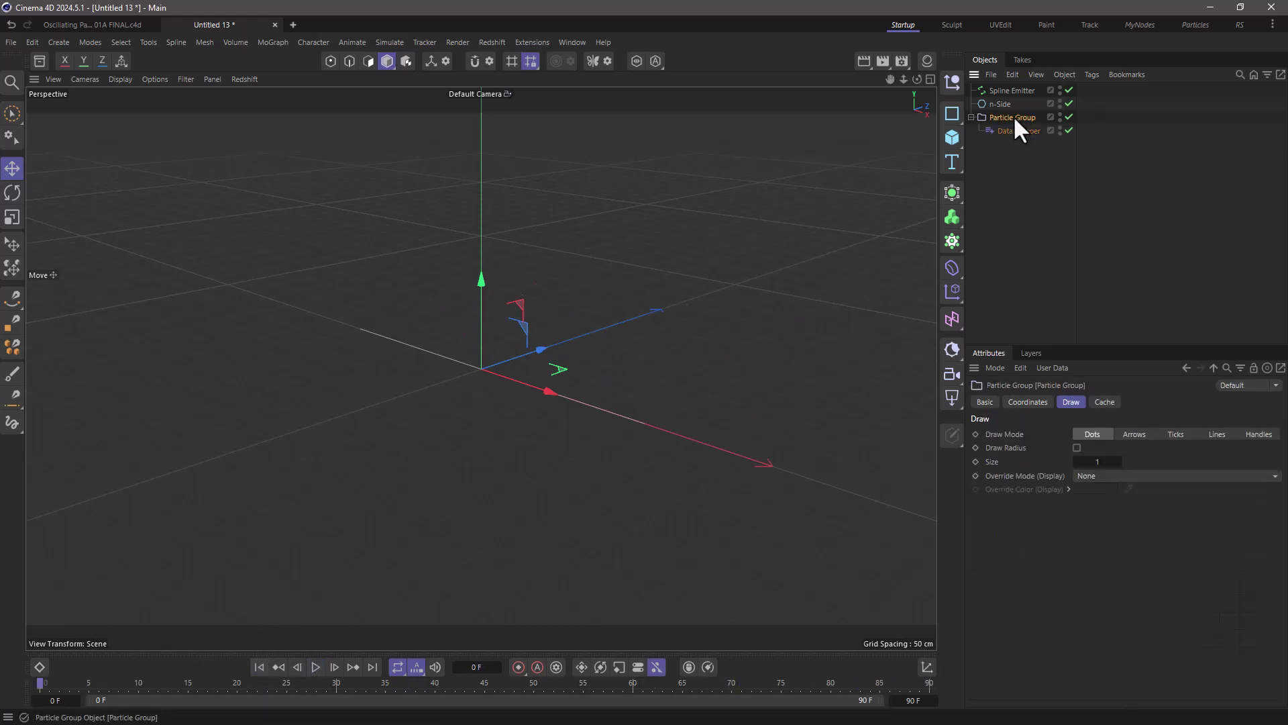
pyautogui.click(272, 42)
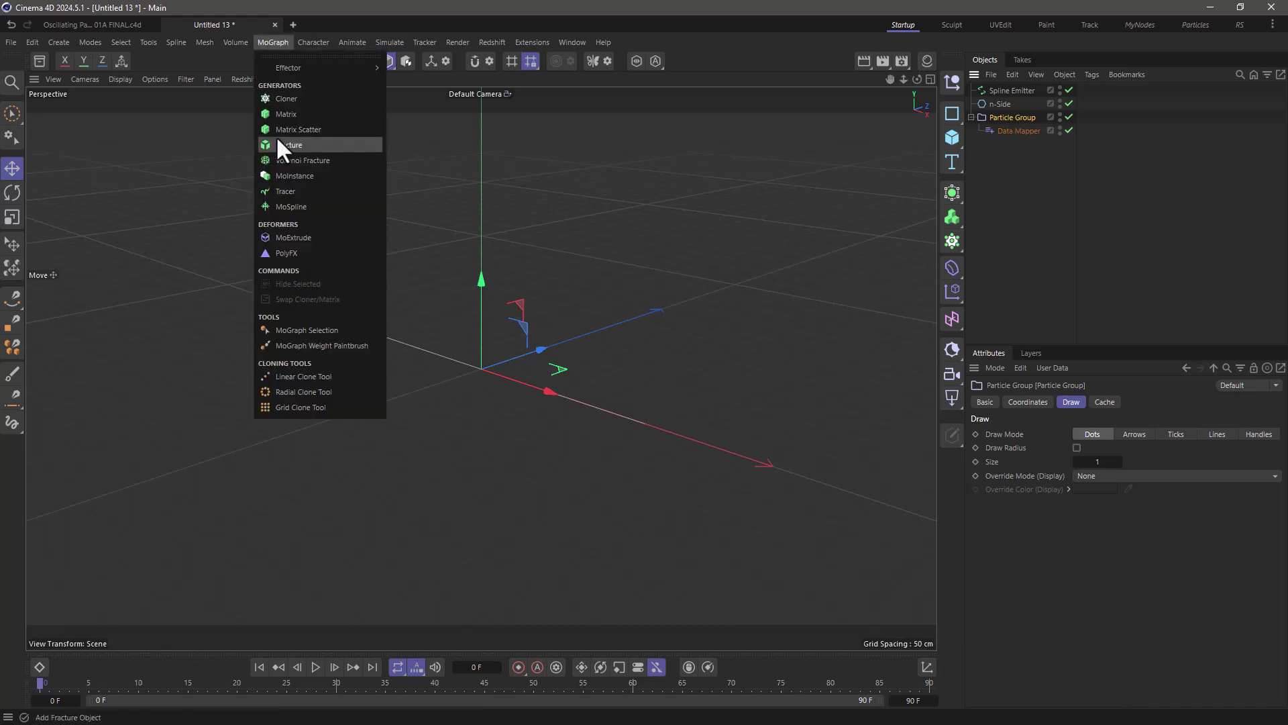
pyautogui.click(282, 190)
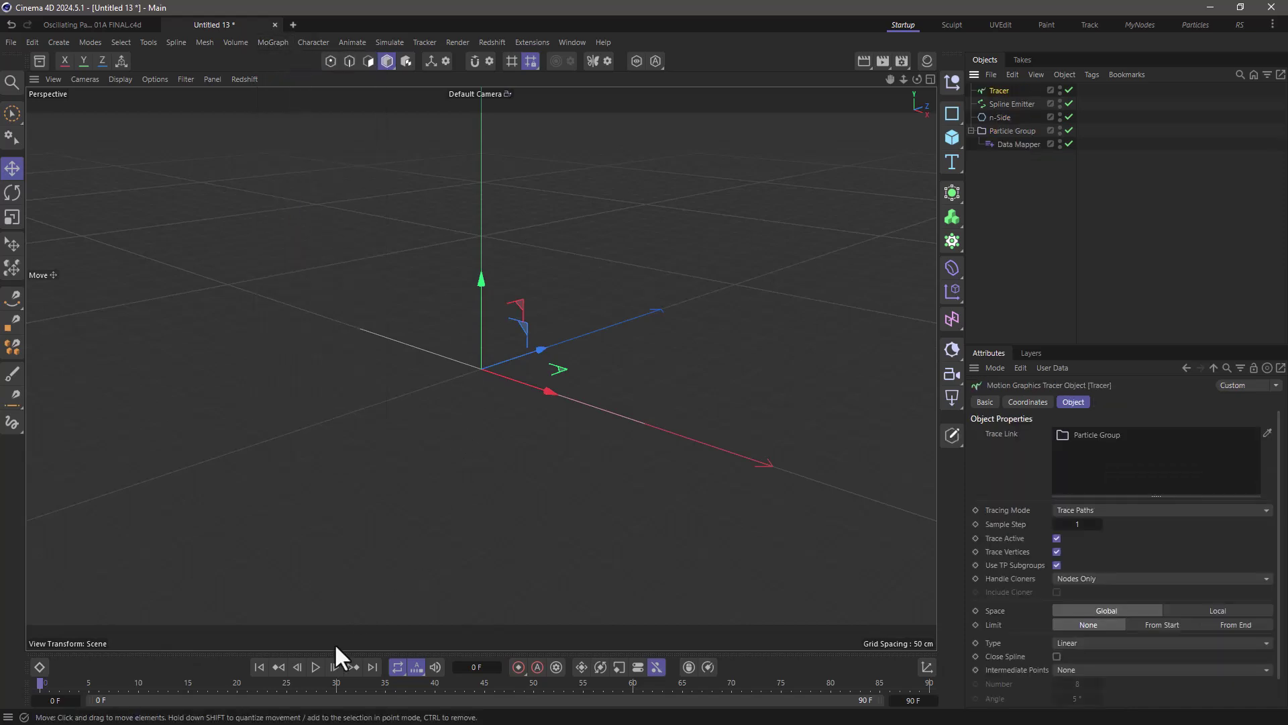
# Step: Play to preview the traced wave paths, orbit around them, and select the Data Mapper
pyautogui.click(315, 661)
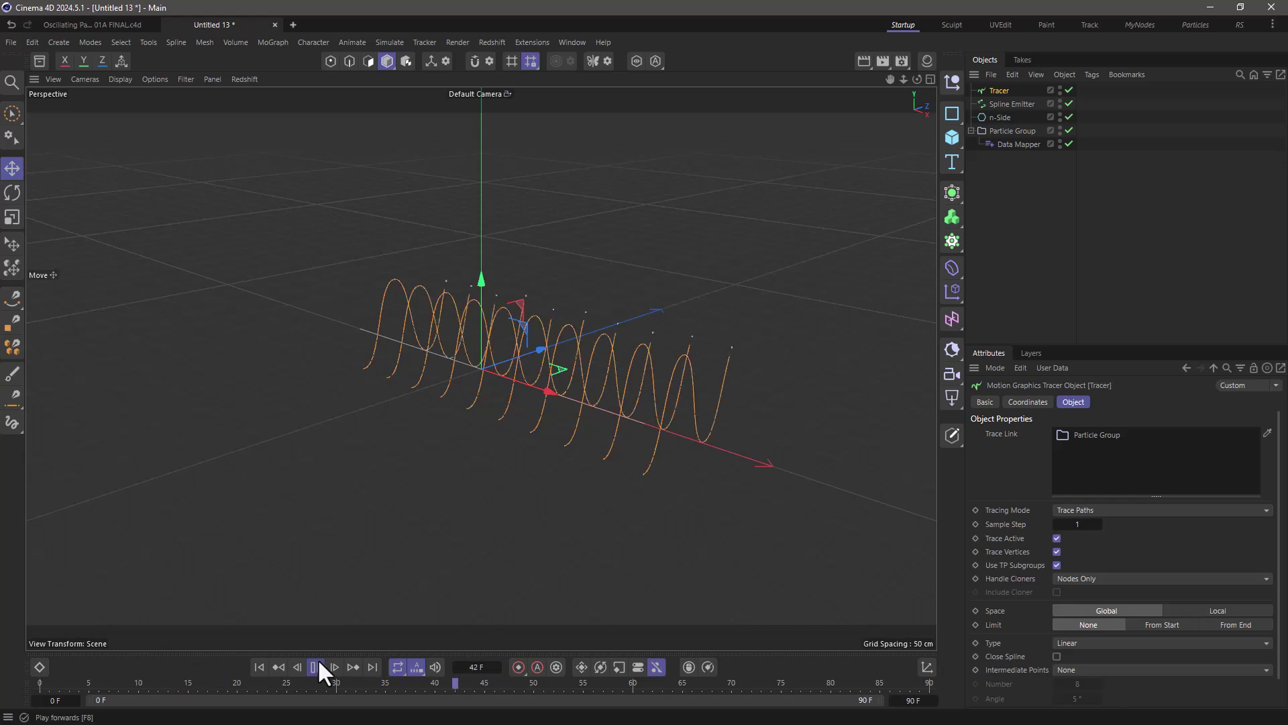
pyautogui.click(315, 661)
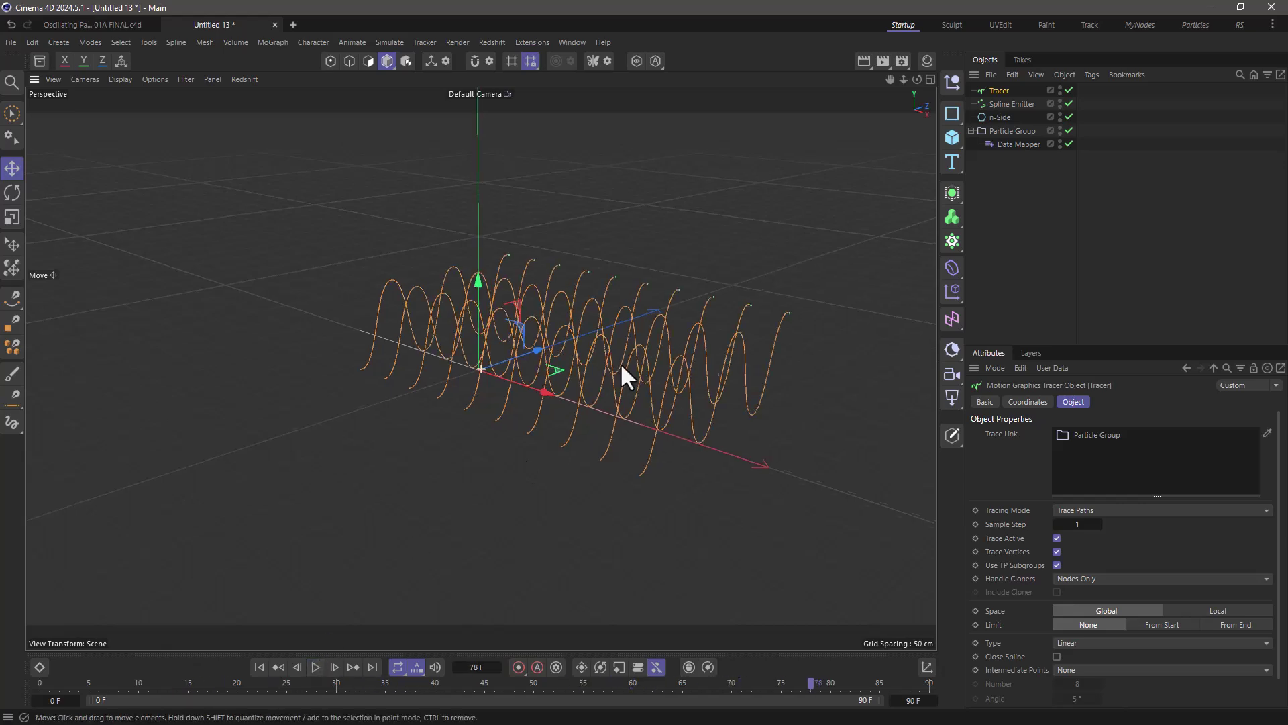
pyautogui.keyDown('alt'); pyautogui.moveTo(620, 362); pyautogui.dragTo(505, 373); pyautogui.keyUp('alt')
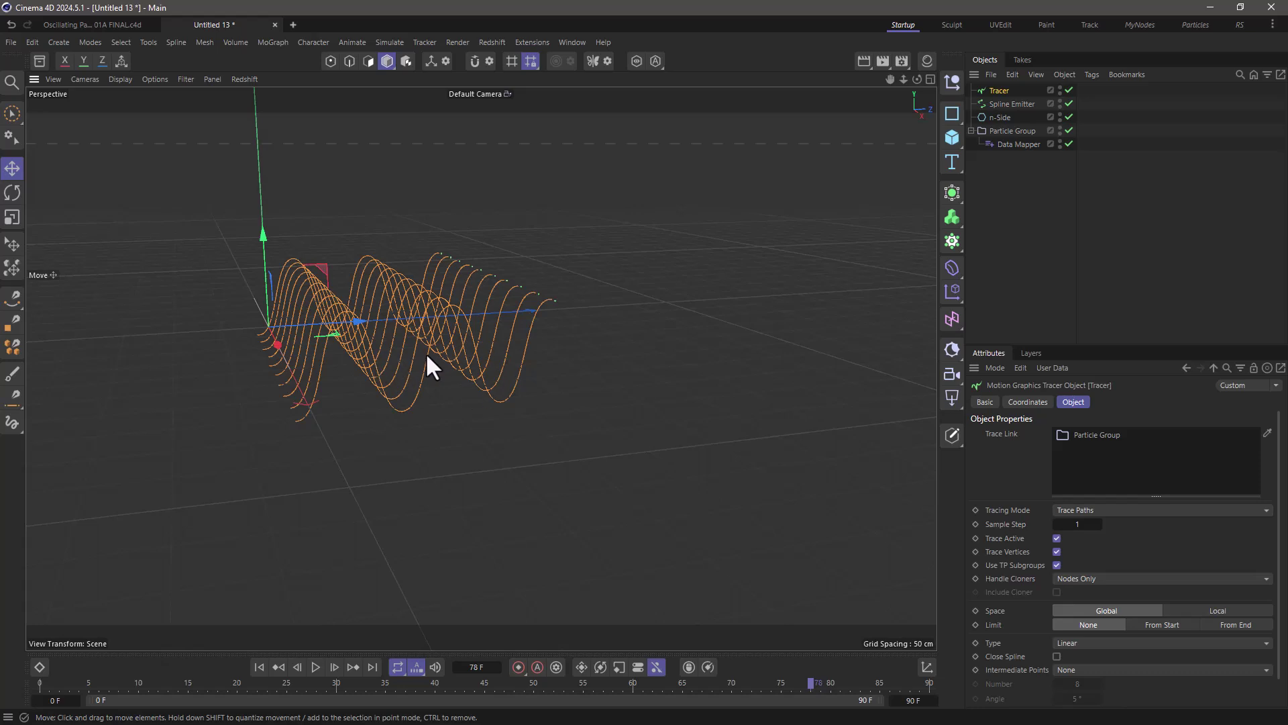
pyautogui.click(1001, 146)
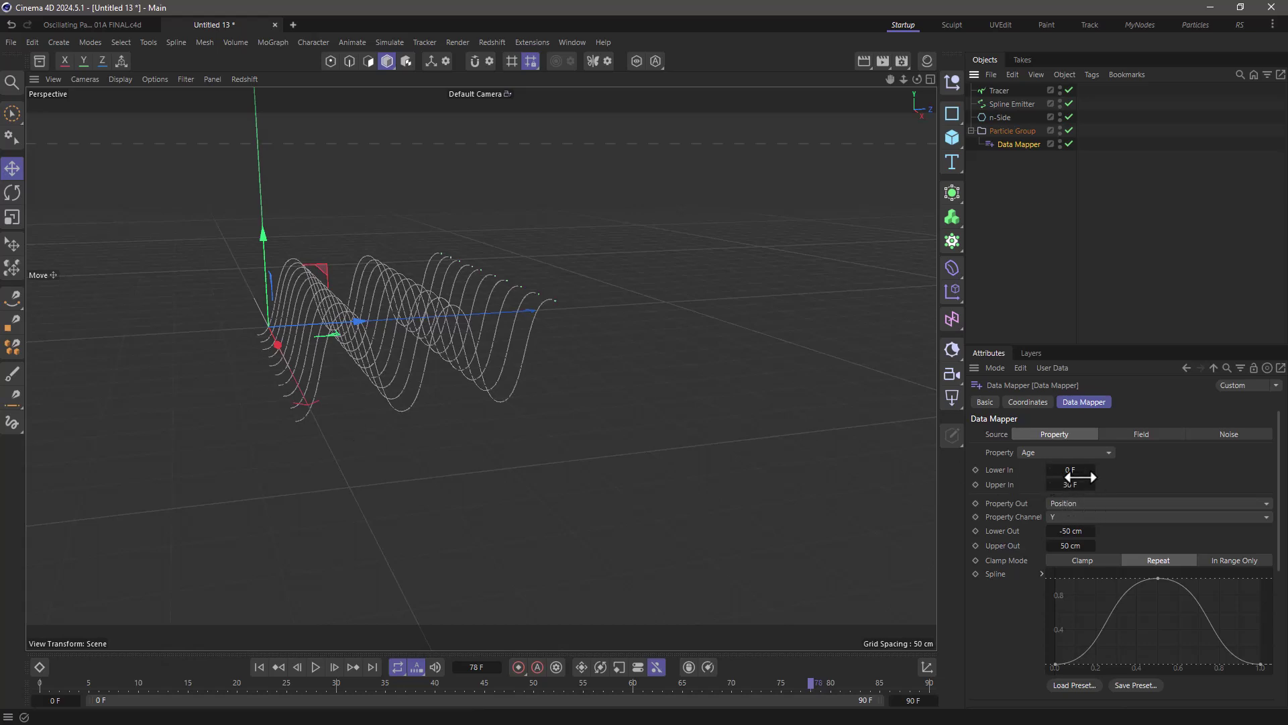
# Step: Move the Data Mapper out of Particle Group and add a Math modifier inside it
pyautogui.moveTo(1001, 143); pyautogui.dragTo(1001, 187)
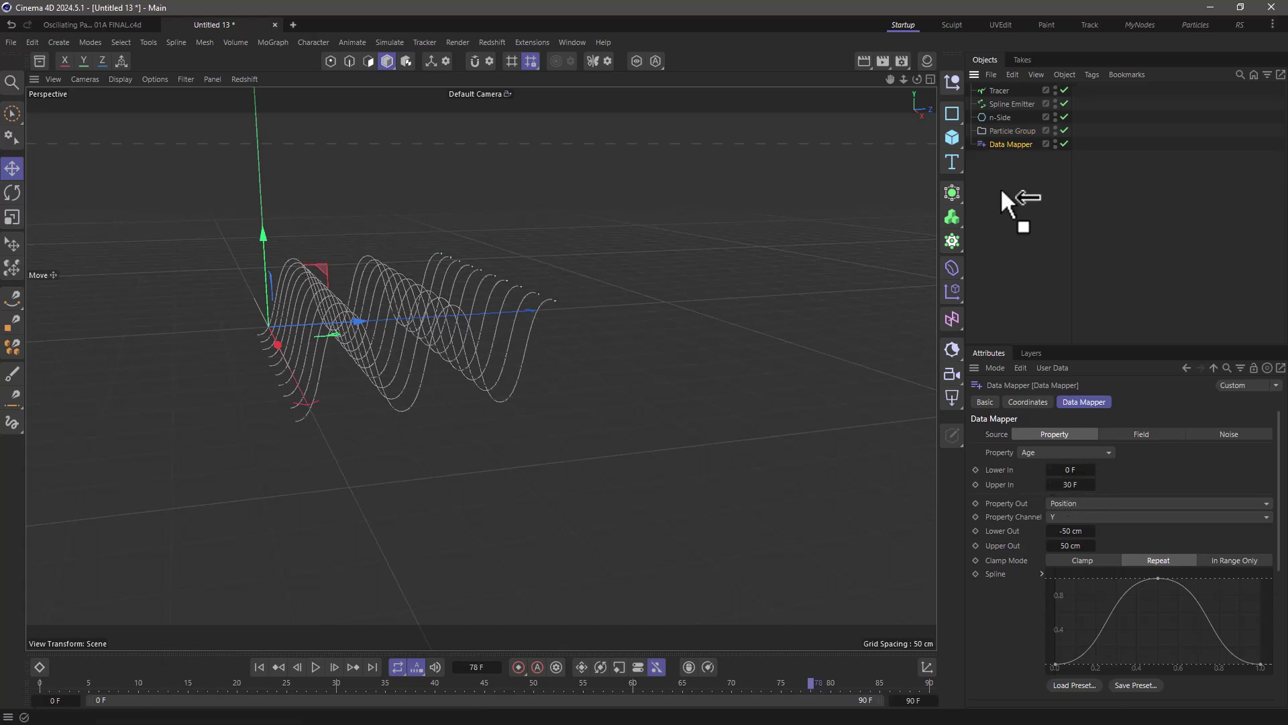
pyautogui.click(993, 130)
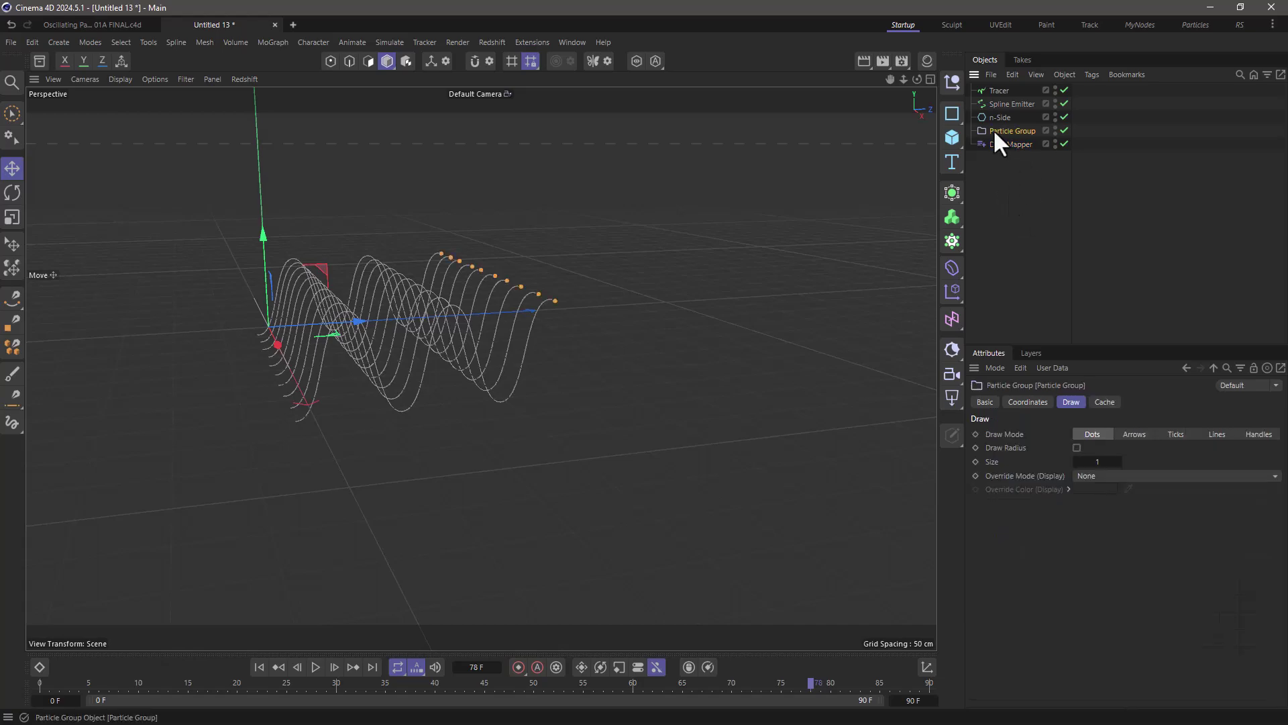
pyautogui.click(390, 42)
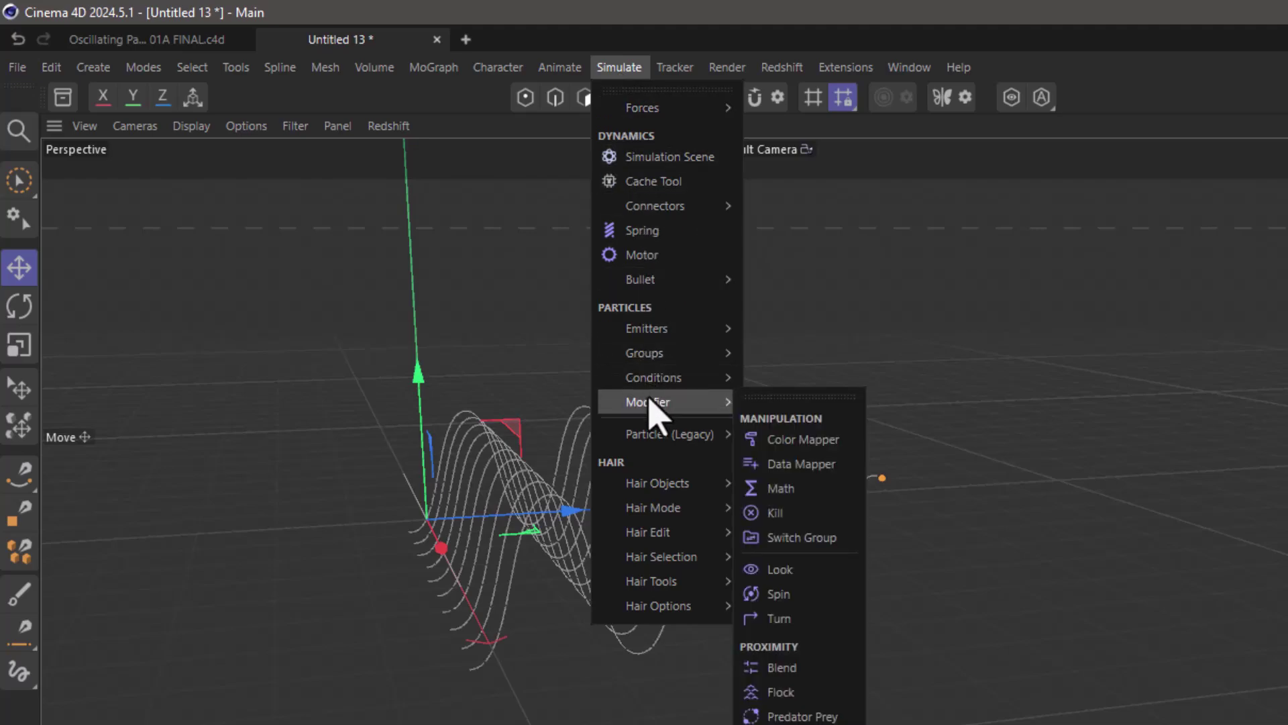
pyautogui.moveTo(654, 401)
pyautogui.click(780, 487)
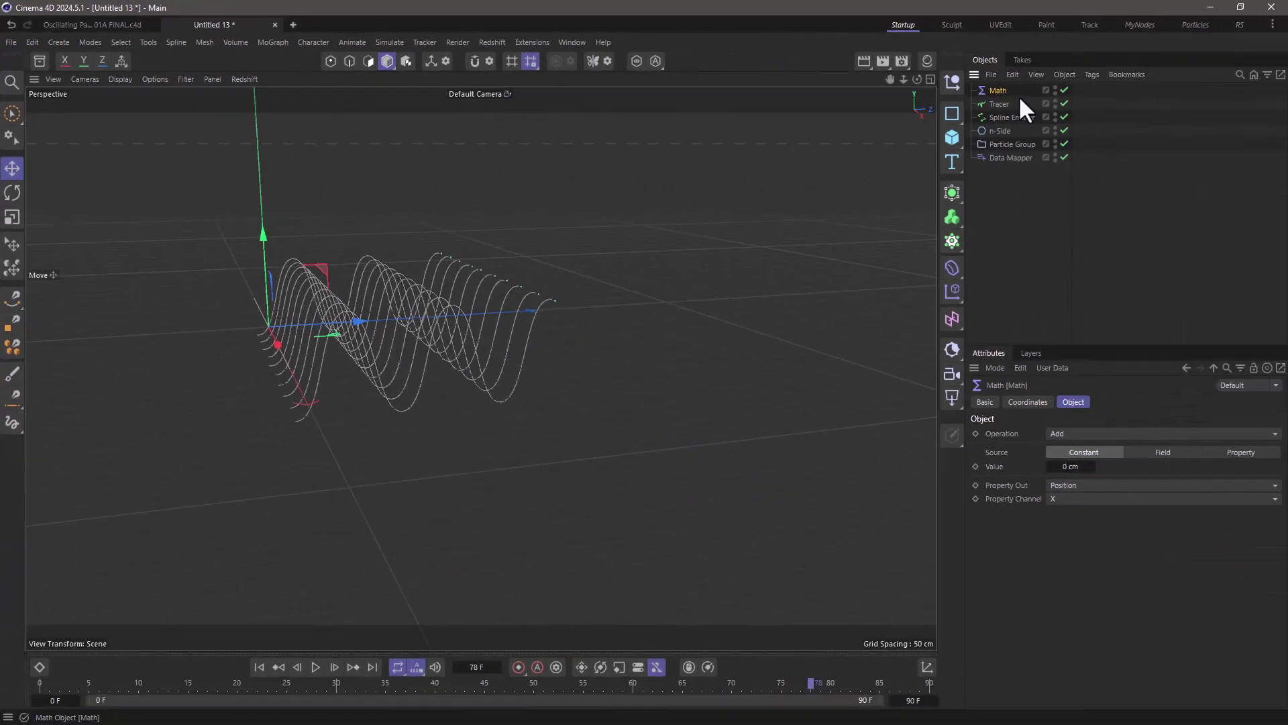
pyautogui.moveTo(1000, 94); pyautogui.dragTo(1010, 145)
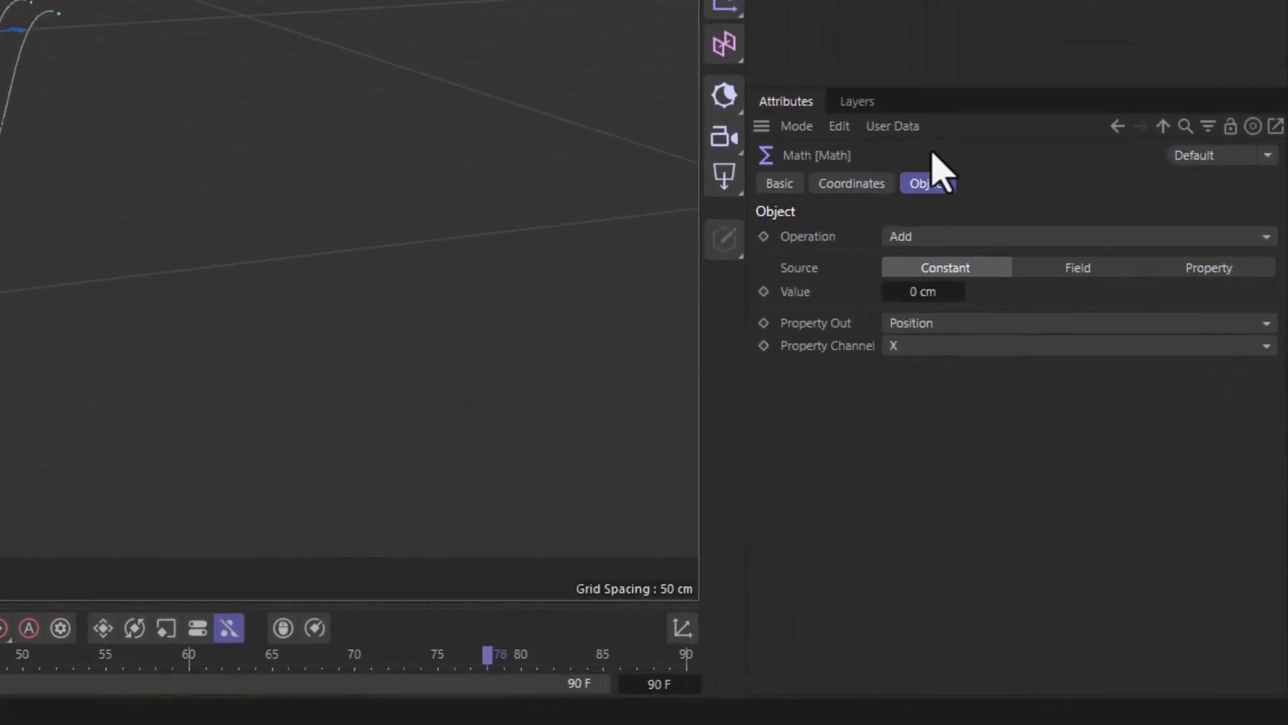
# Step: Set Math to Assign Age from a field, Value 30, with a Random-mode Random Field
pyautogui.click(1087, 433)
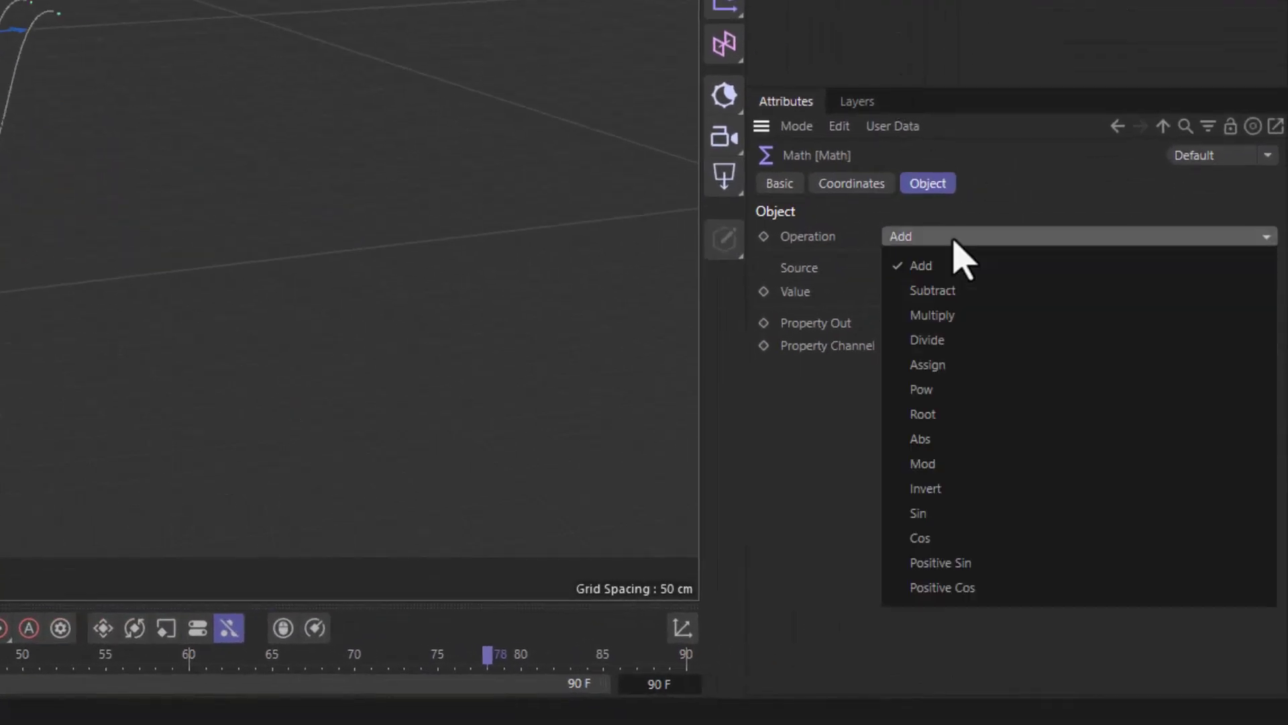
pyautogui.click(955, 364)
pyautogui.click(932, 324)
pyautogui.click(939, 353)
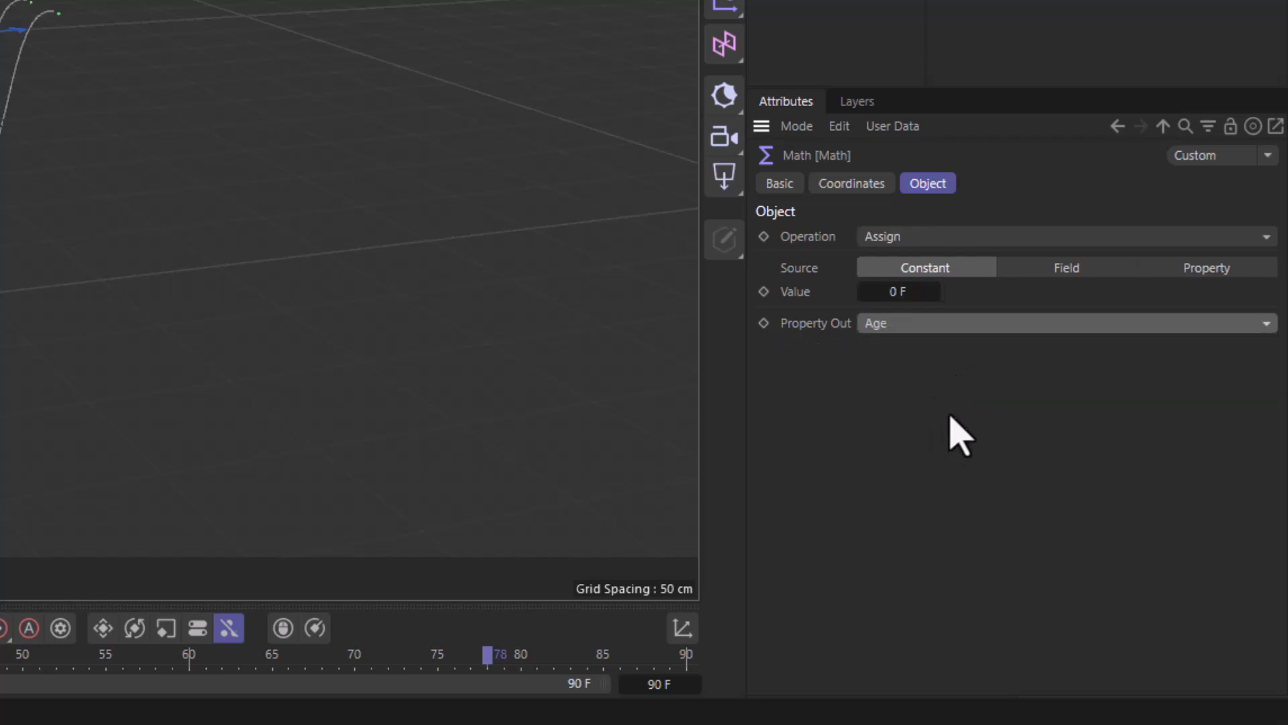
pyautogui.click(1057, 273)
pyautogui.click(903, 299)
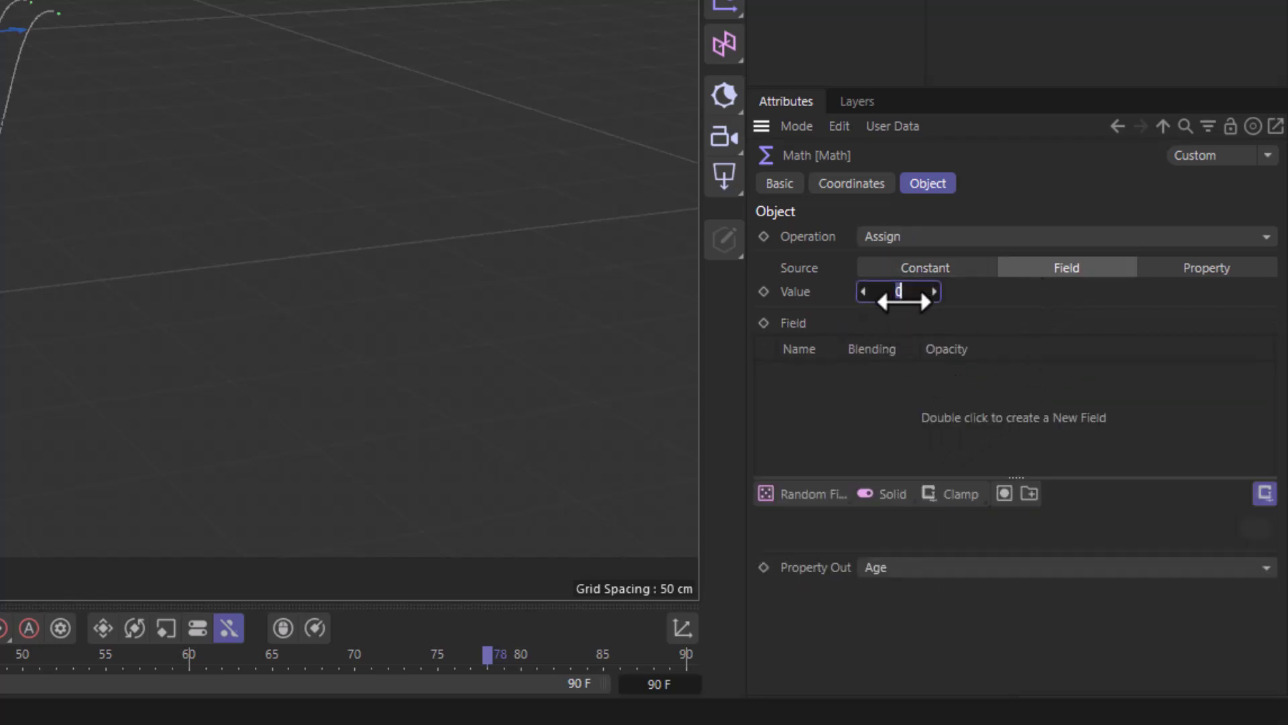
pyautogui.press('Return')
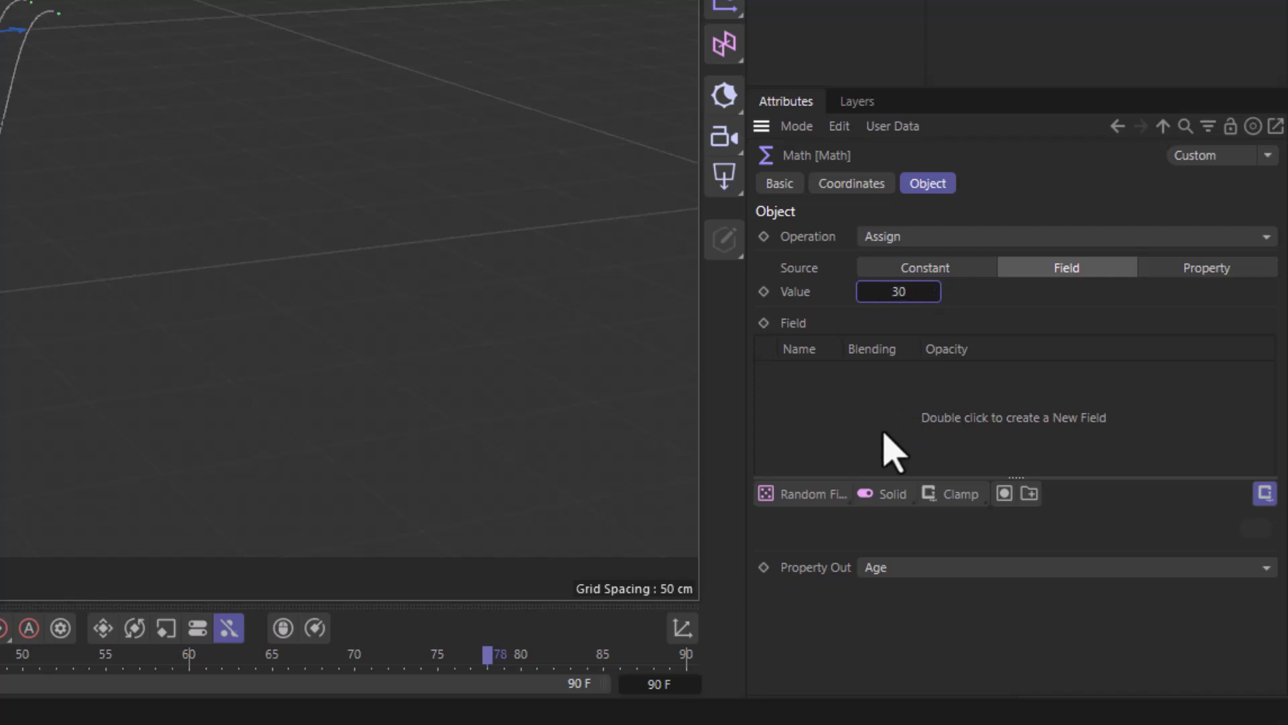
pyautogui.click(812, 493)
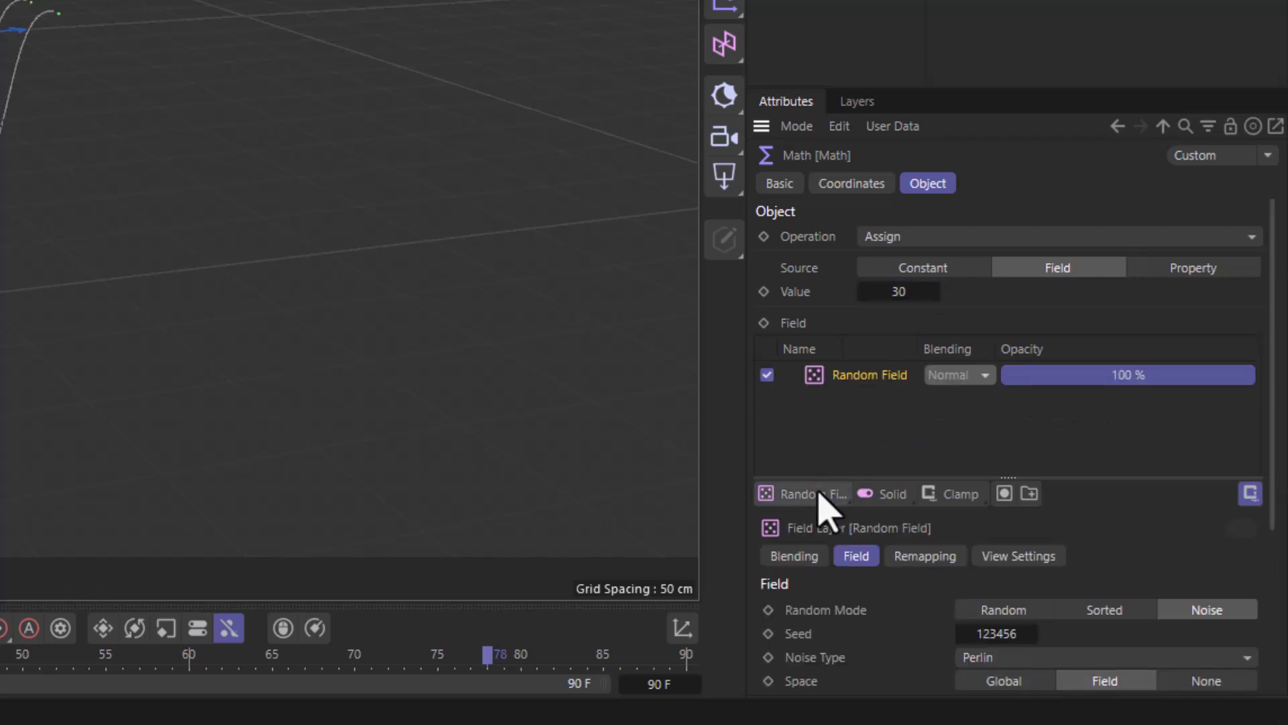
pyautogui.click(1025, 610)
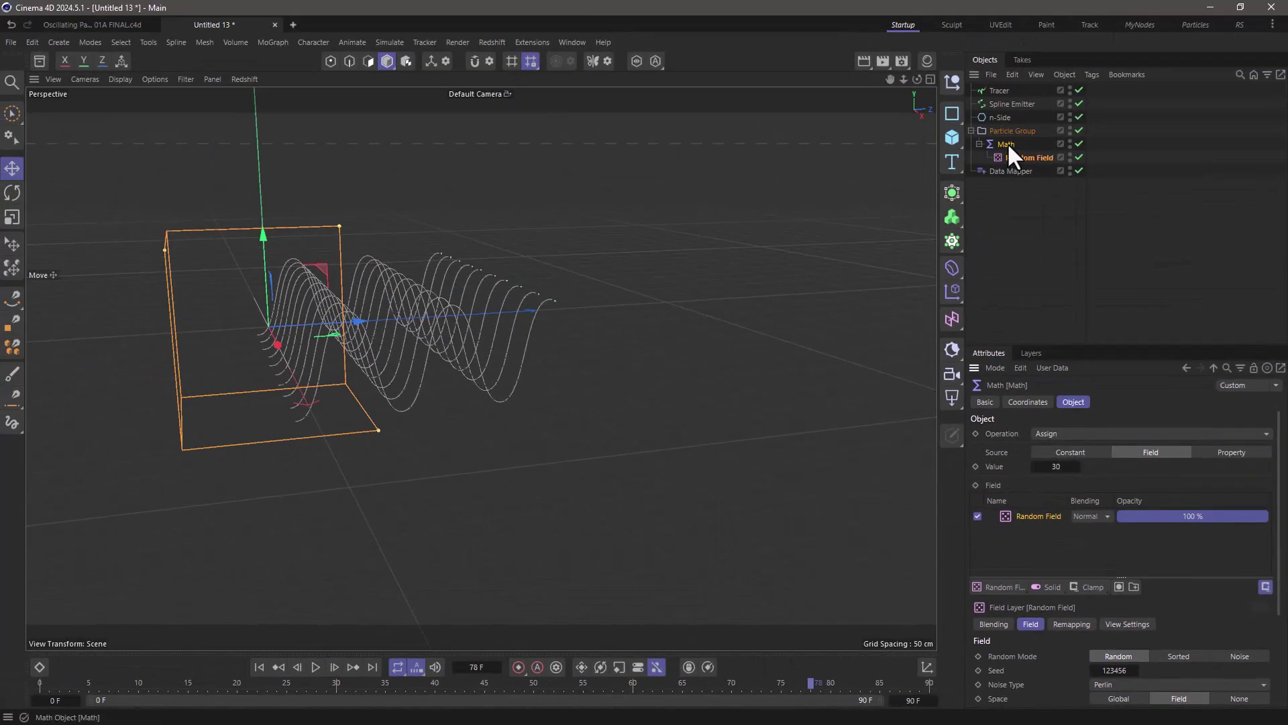
# Step: Add a Switch Group modifier inside Particle Group, below the Math modifier
pyautogui.click(391, 42)
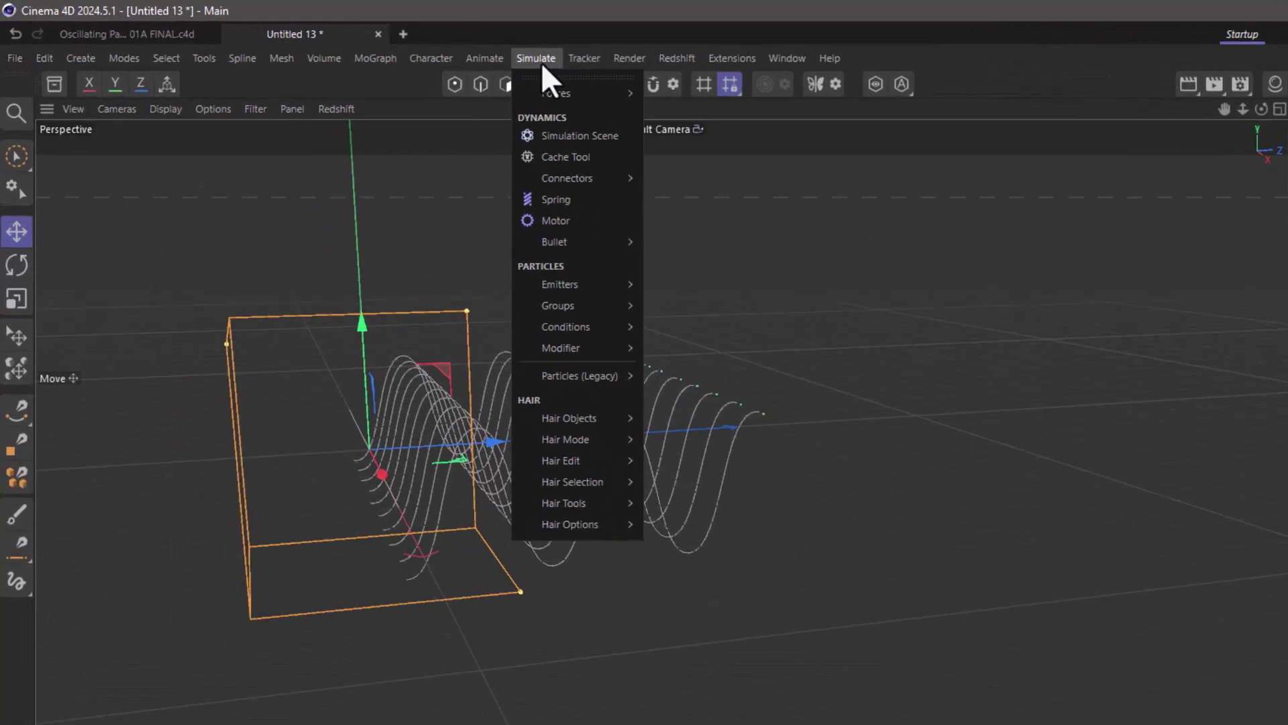
pyautogui.moveTo(560, 349)
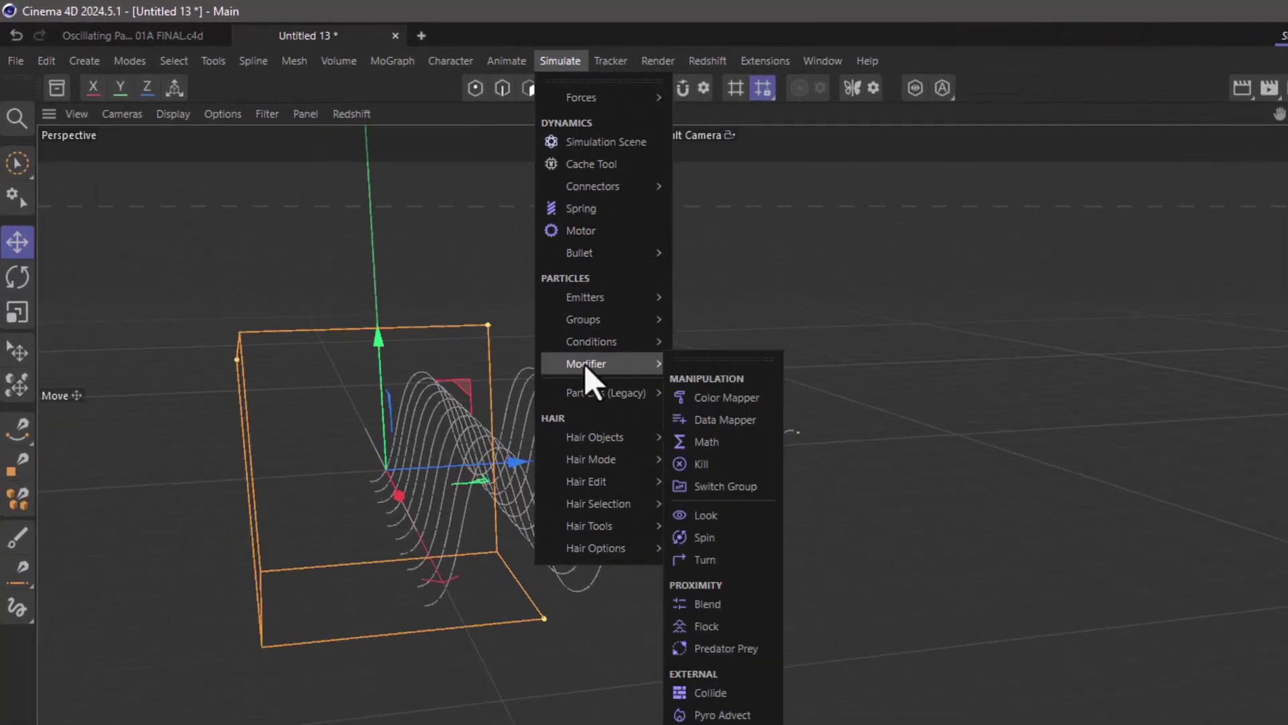
pyautogui.click(723, 487)
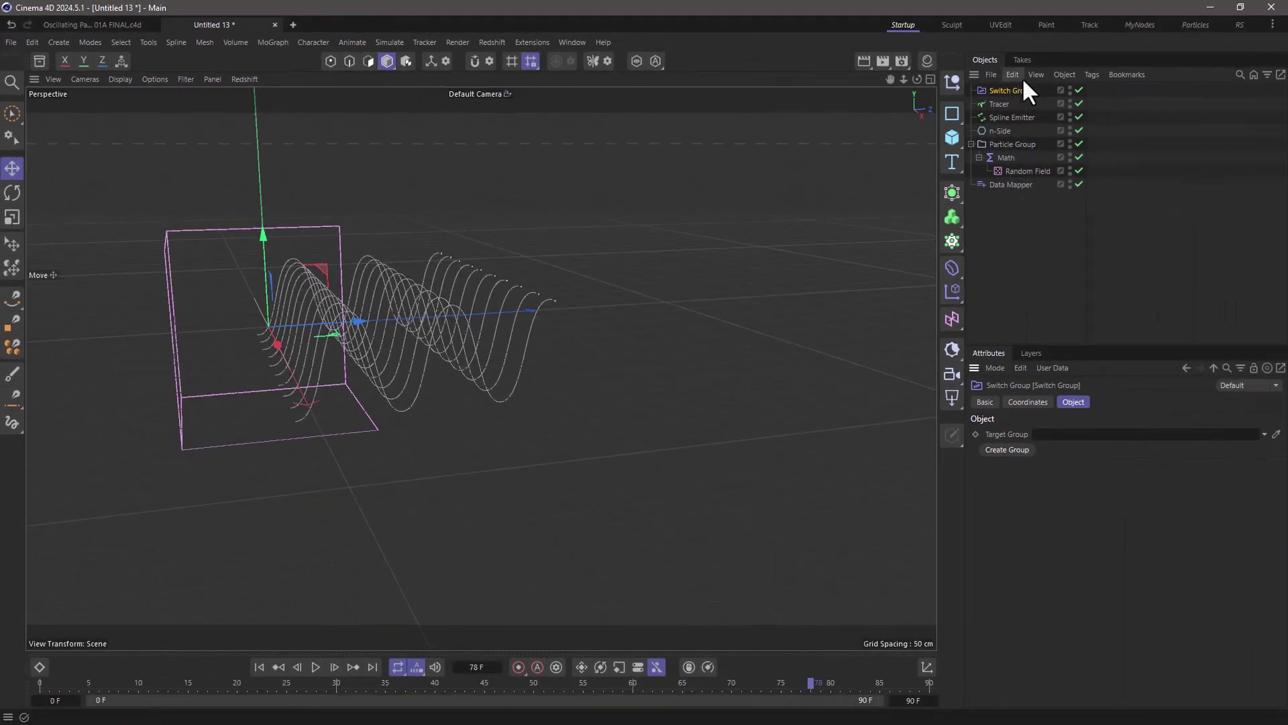
pyautogui.moveTo(1007, 89); pyautogui.dragTo(1009, 138)
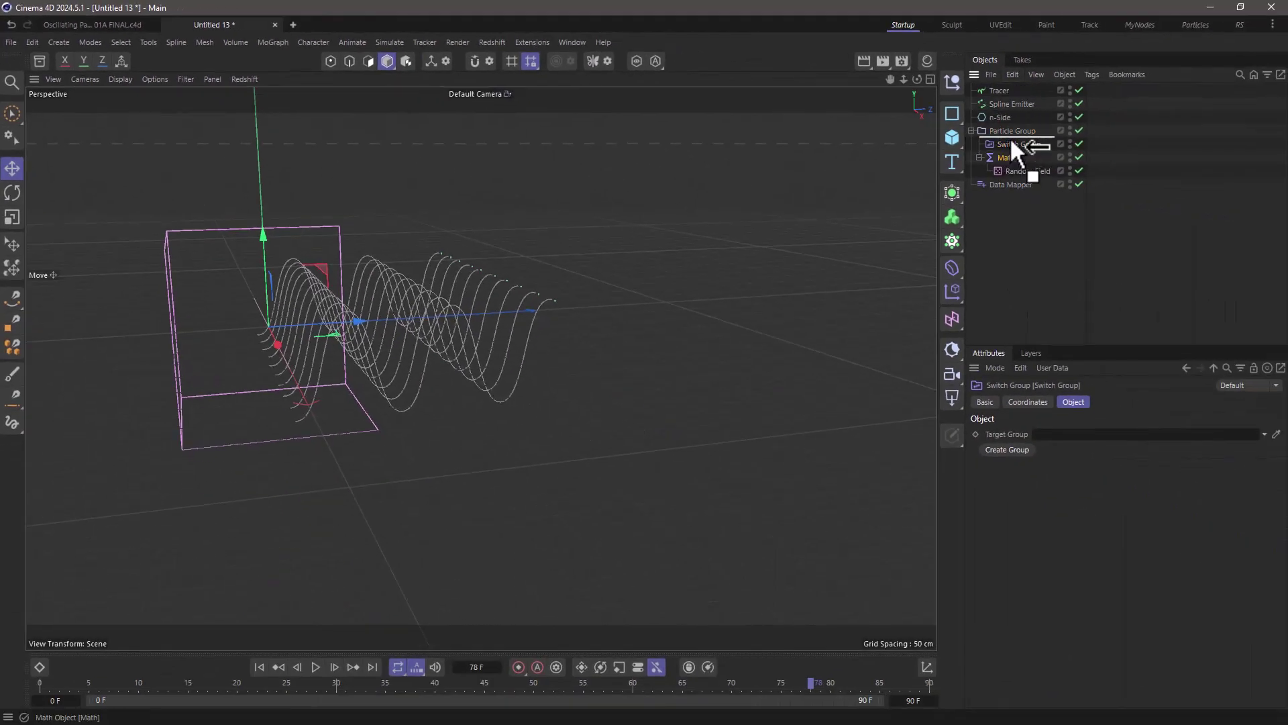
pyautogui.click(1019, 144)
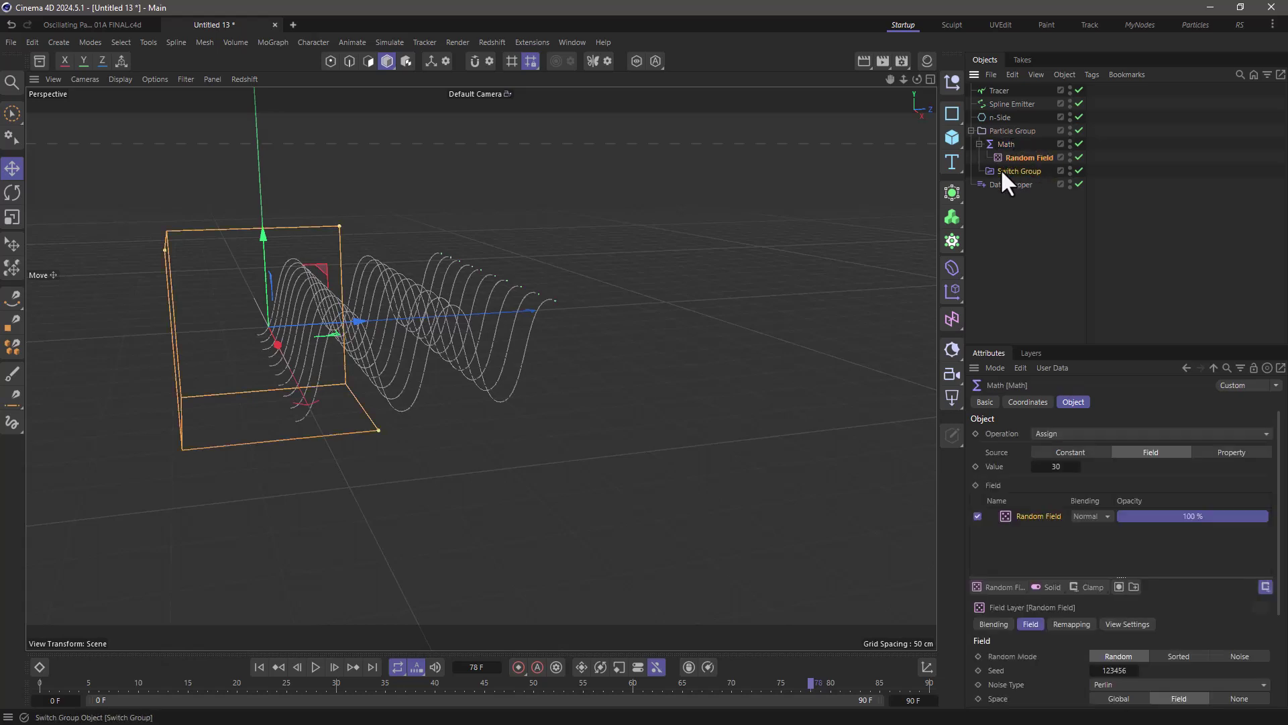
# Step: Create a new target group named 'oscillation' and move the Data Mapper into it
pyautogui.click(1001, 172)
pyautogui.click(1015, 450)
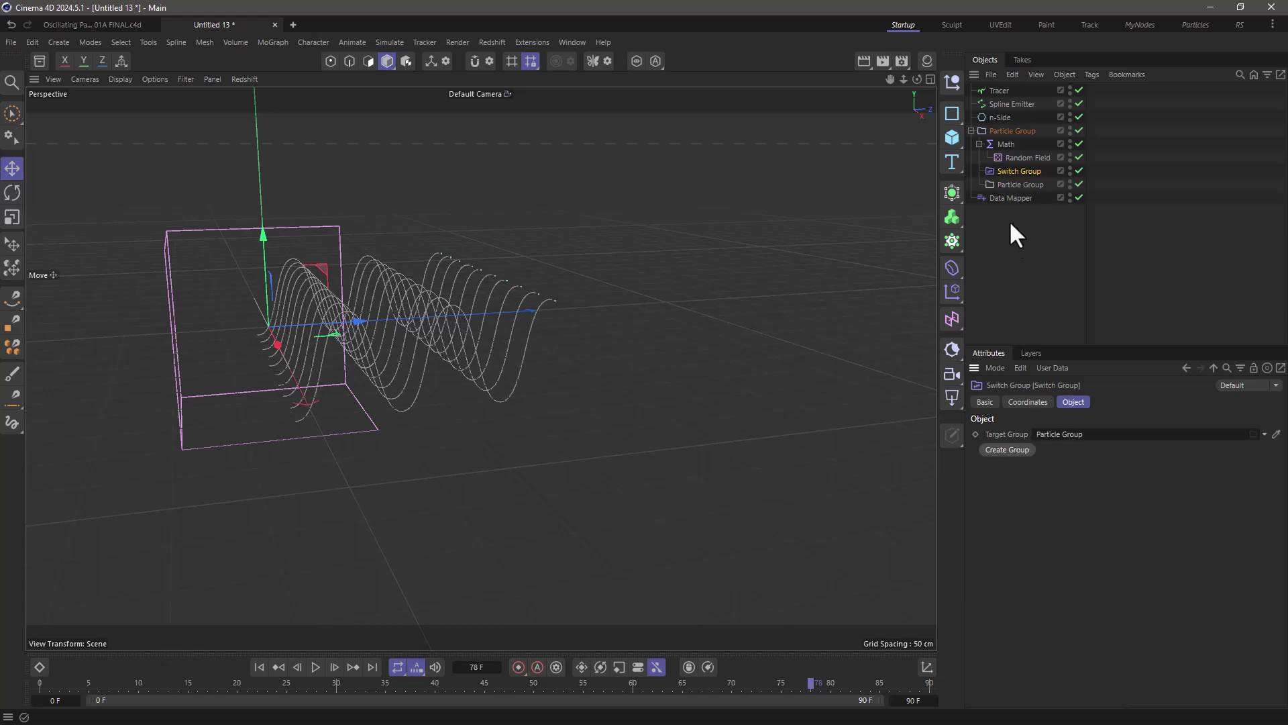
pyautogui.click(1007, 198)
pyautogui.doubleClick(1007, 197)
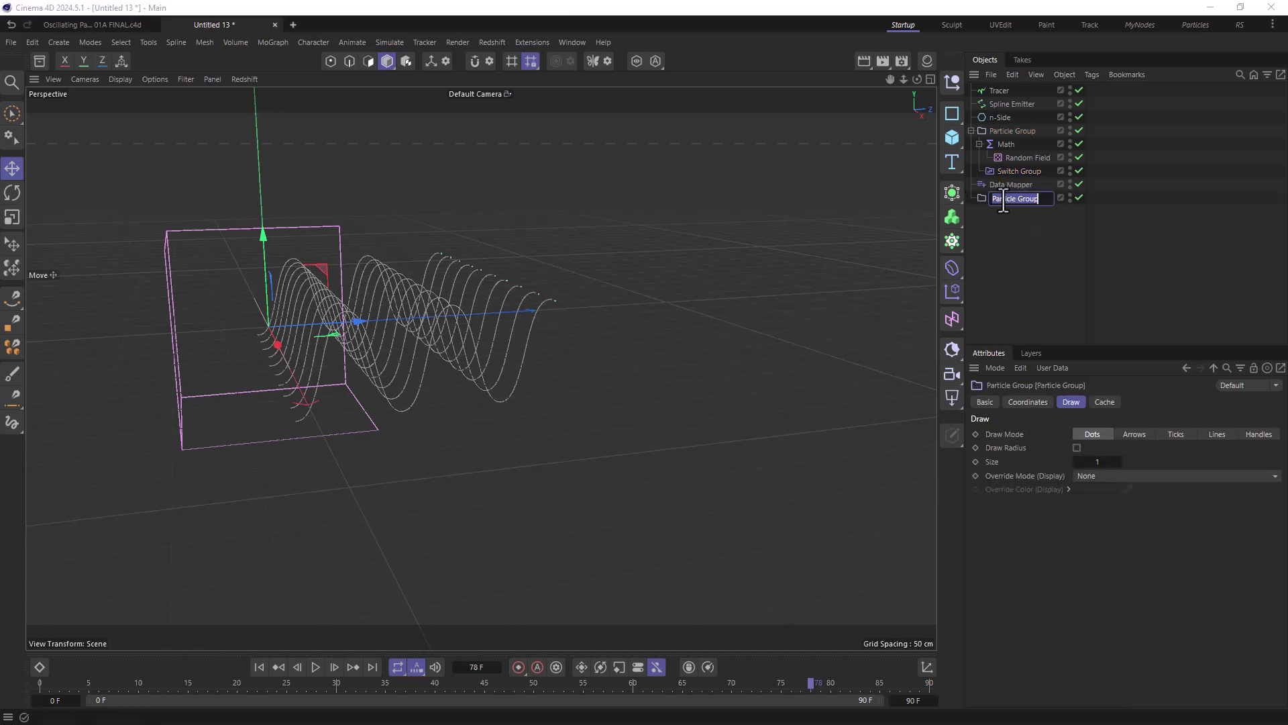
pyautogui.write('c')
pyautogui.write('scillation')
pyautogui.press('Return')
pyautogui.moveTo(1000, 184); pyautogui.dragTo(1005, 196)
# Step: Preview playback, then set the Tracer's Trace Link to the oscillation group
pyautogui.click(259, 667)
pyautogui.click(316, 666)
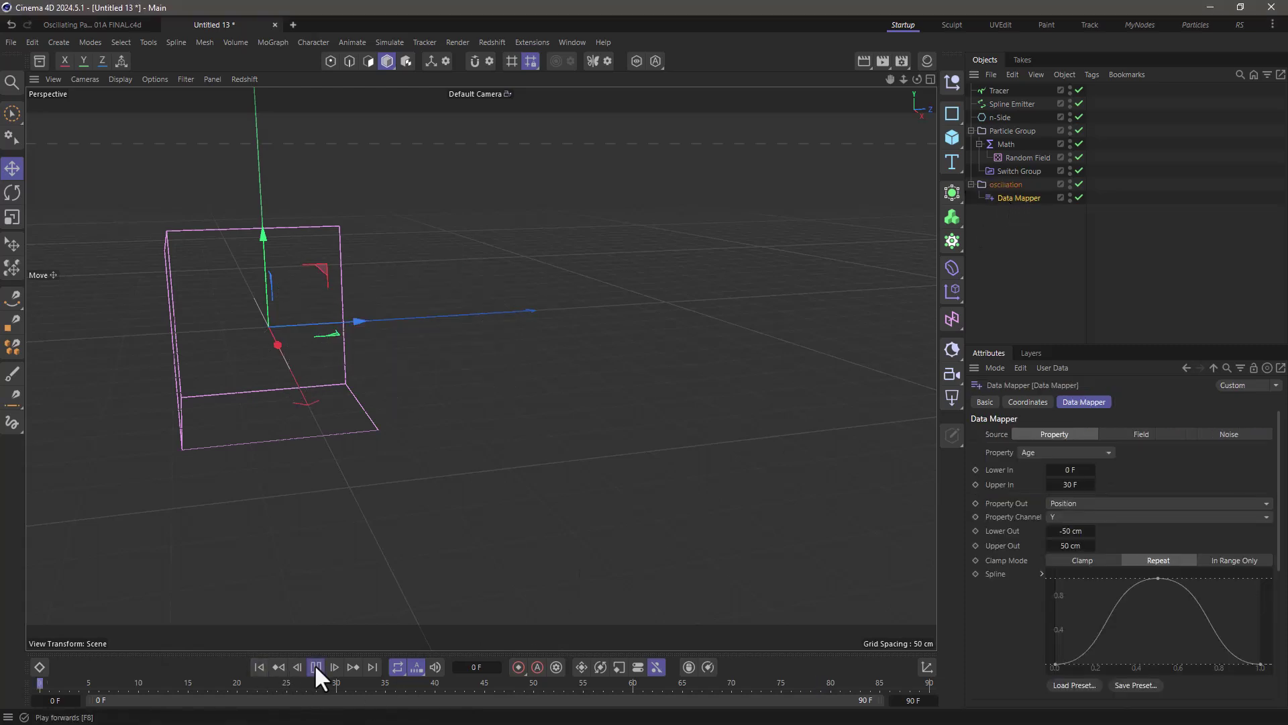
pyautogui.click(316, 666)
pyautogui.click(999, 91)
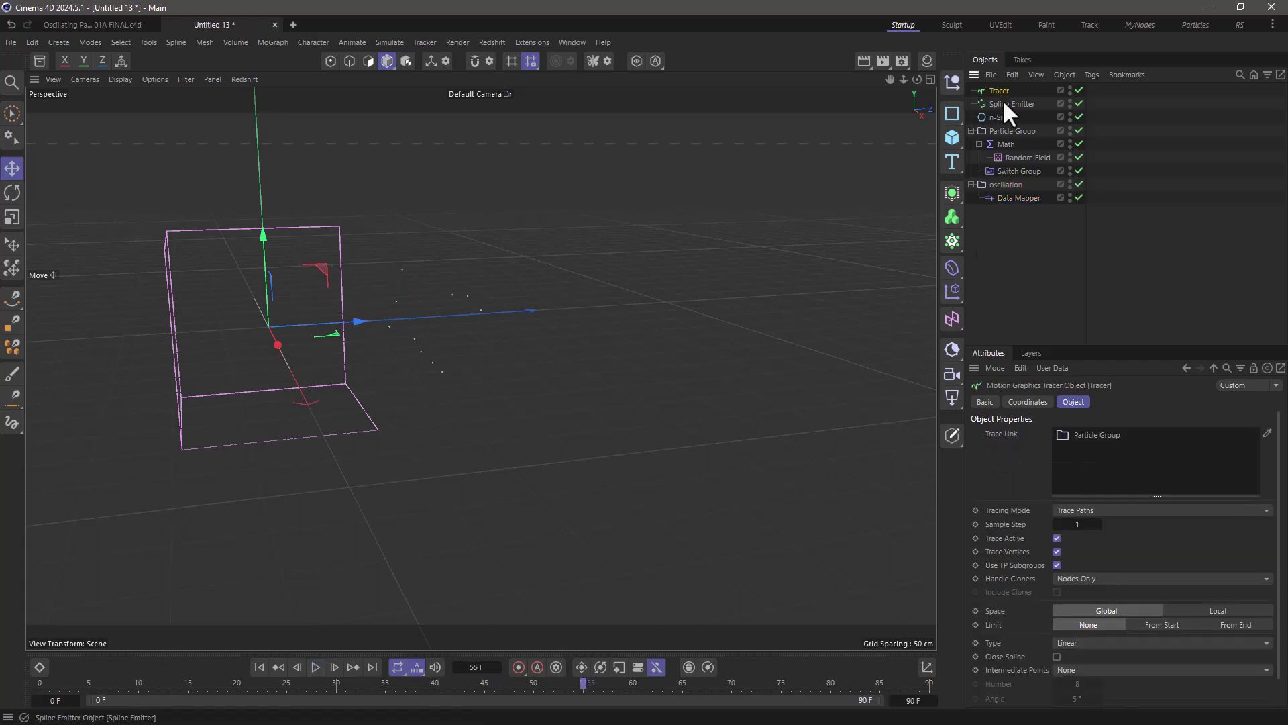
pyautogui.moveTo(1012, 183)
pyautogui.mouseDown()
pyautogui.moveTo(1041, 420)
pyautogui.moveTo(1085, 457)
pyautogui.mouseUp()
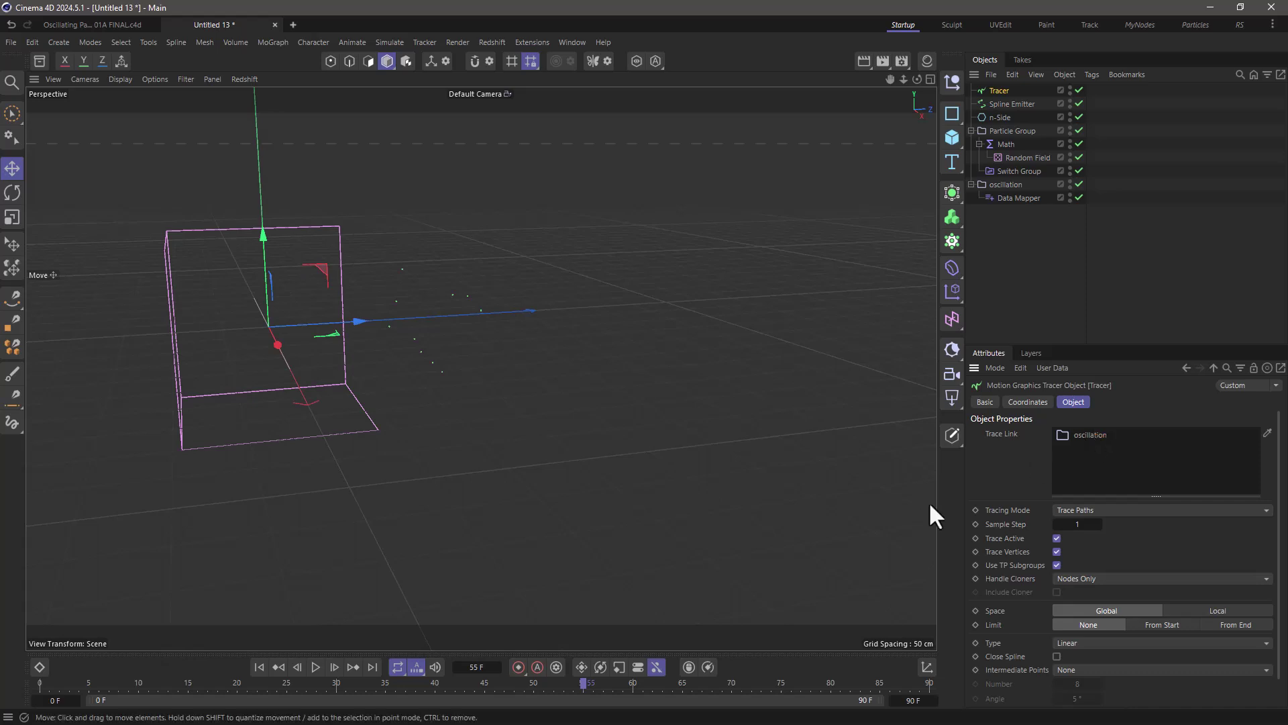
# Step: Replay the staggered traces and enlarge the Right view from the four-view layout
pyautogui.click(259, 666)
pyautogui.click(315, 666)
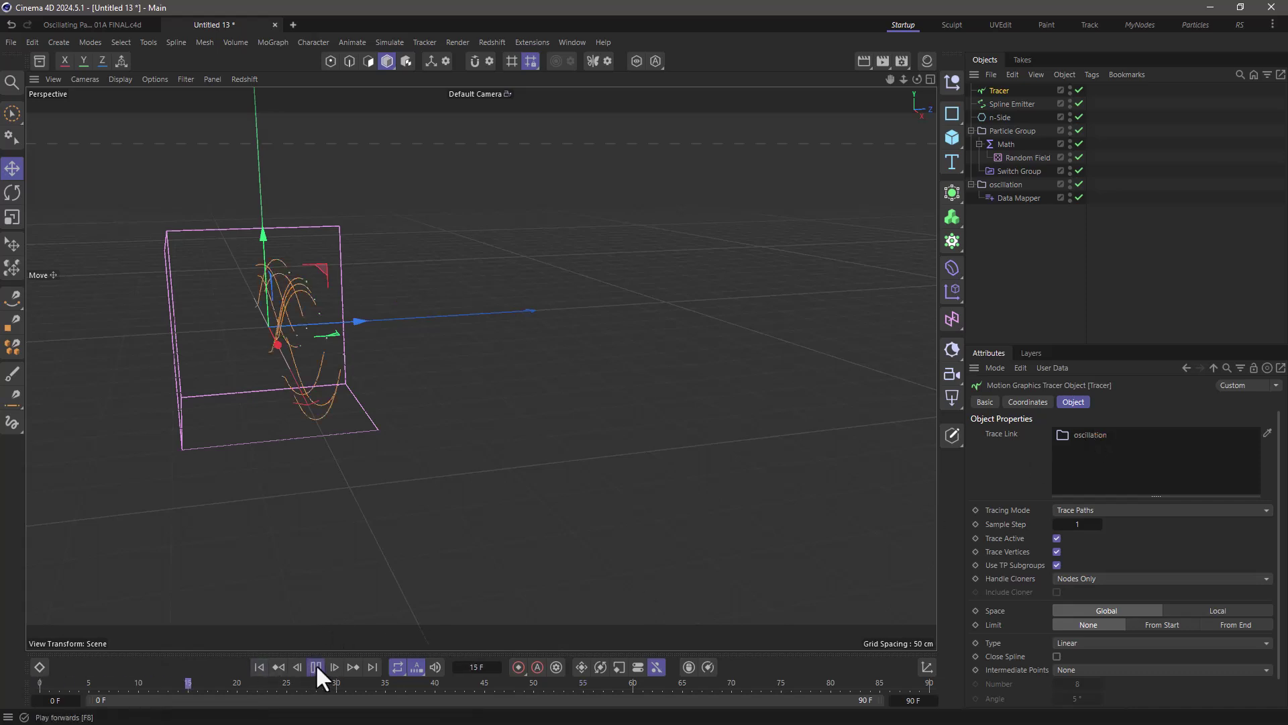
pyautogui.click(316, 667)
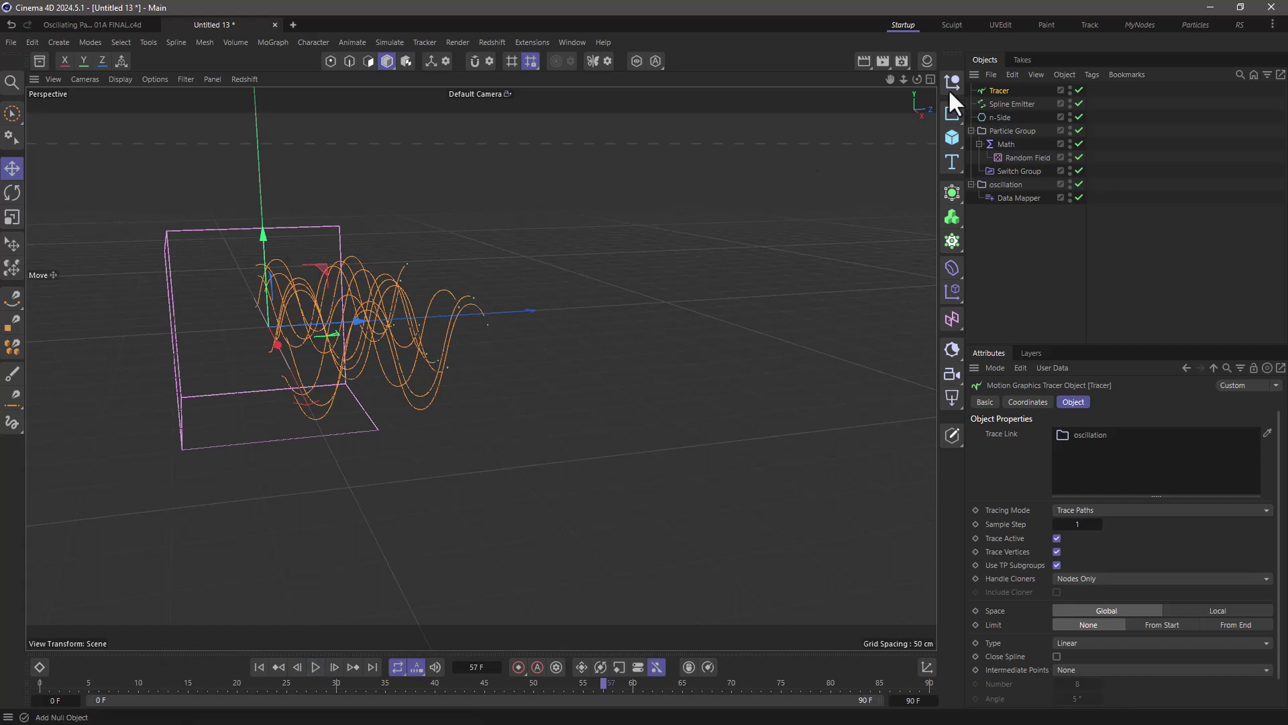
pyautogui.click(930, 79)
pyautogui.middleClick(458, 464)
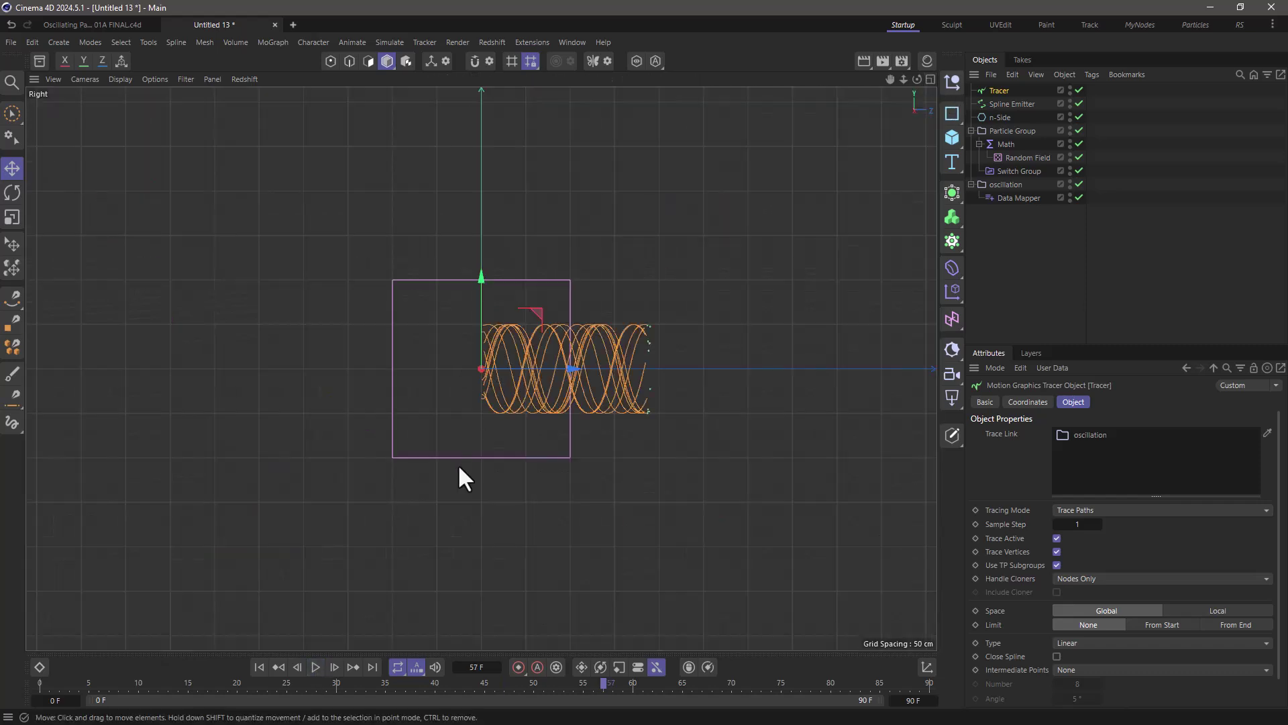
pyautogui.click(314, 667)
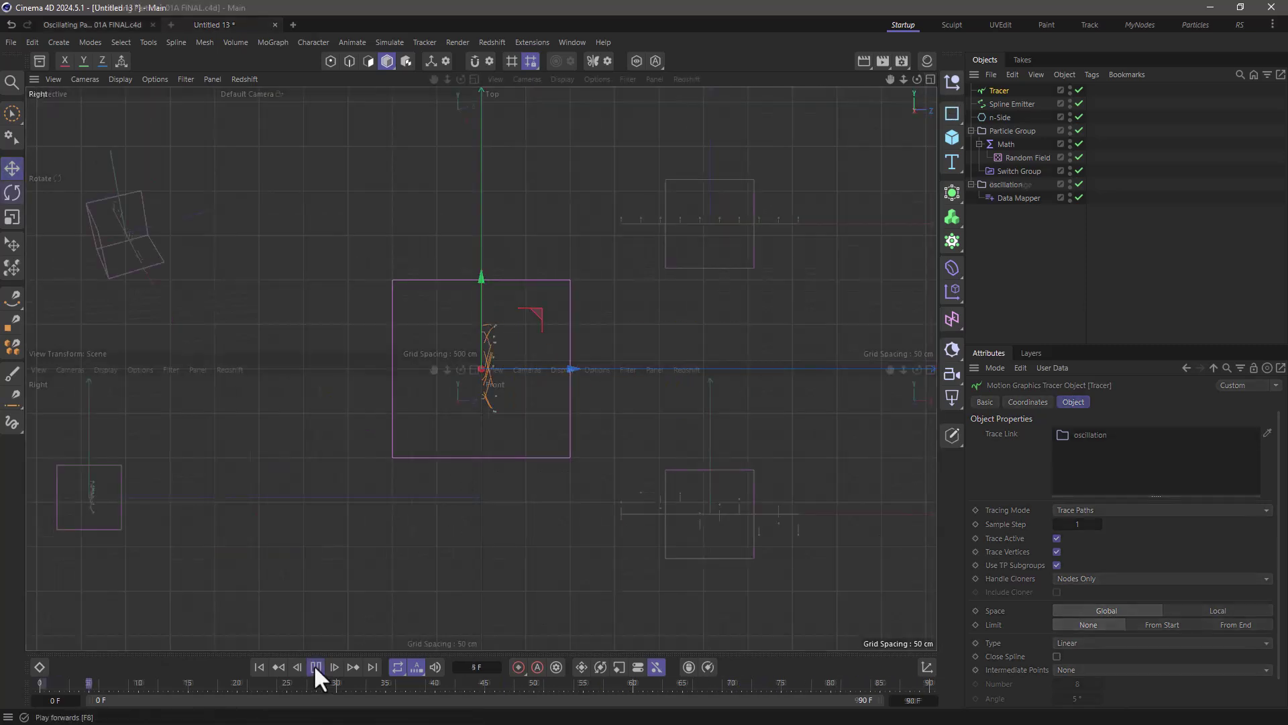